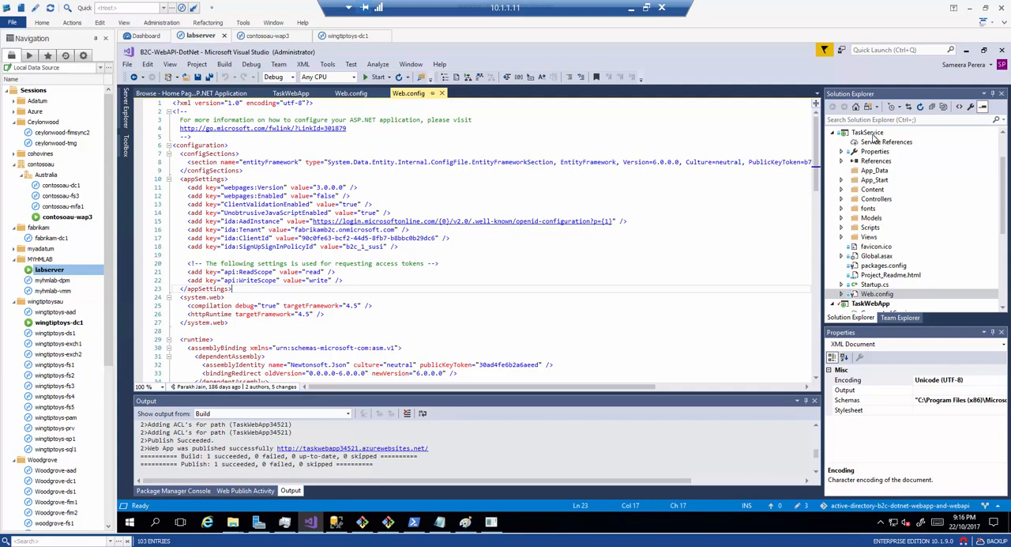
Step: Open TaskService's Web.config and select the old fabrikamb2c ida:Tenant value on line 16
{"action": "left_click", "coordinate": [867, 133]}
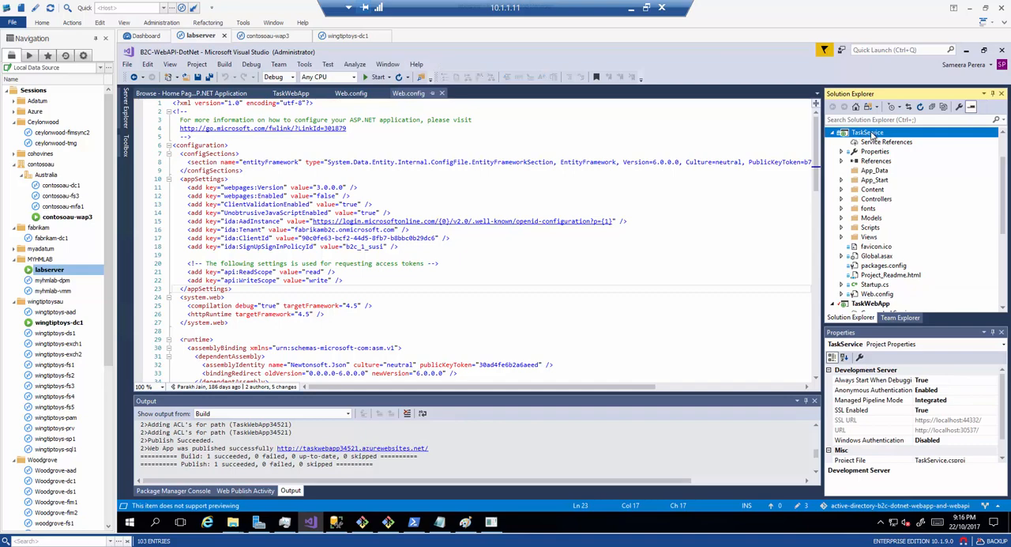
{"action": "left_click", "coordinate": [878, 294]}
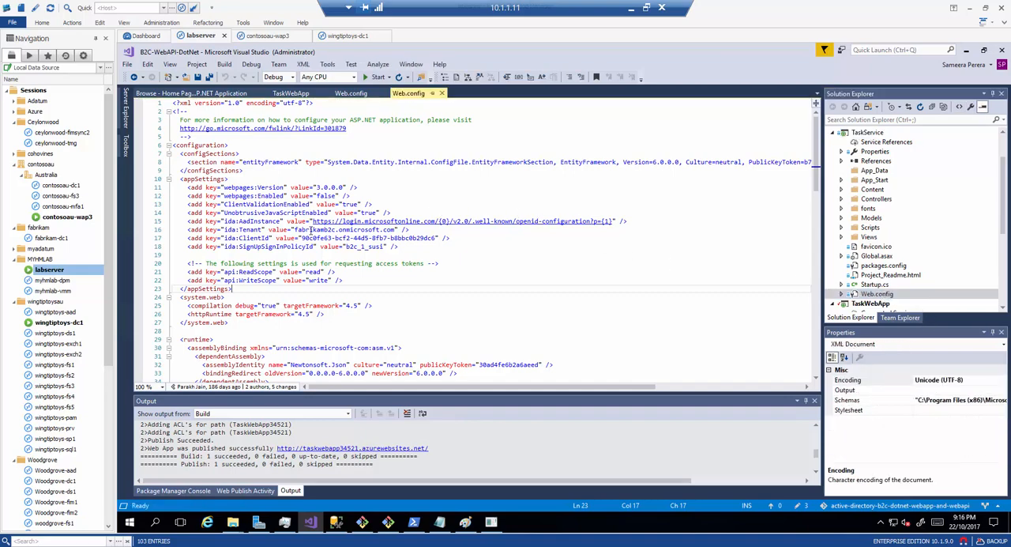
{"action": "left_click_drag", "start_coordinate": [298, 229], "coordinate": [383, 229]}
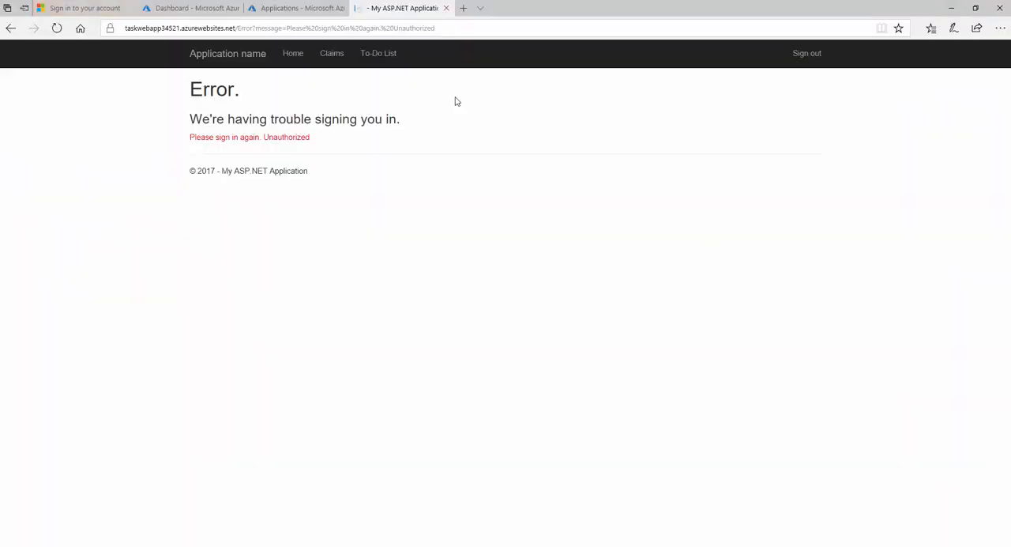
Step: Close the Applications blade and show the Azure AD B2C tenant overview with its domain name
{"action": "left_click", "coordinate": [294, 8]}
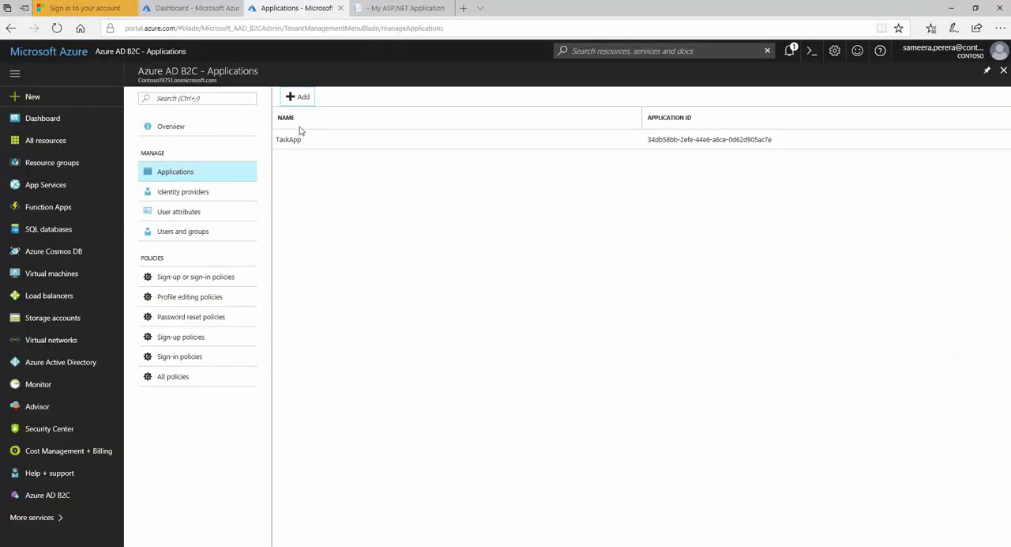
{"action": "left_click", "coordinate": [1003, 69]}
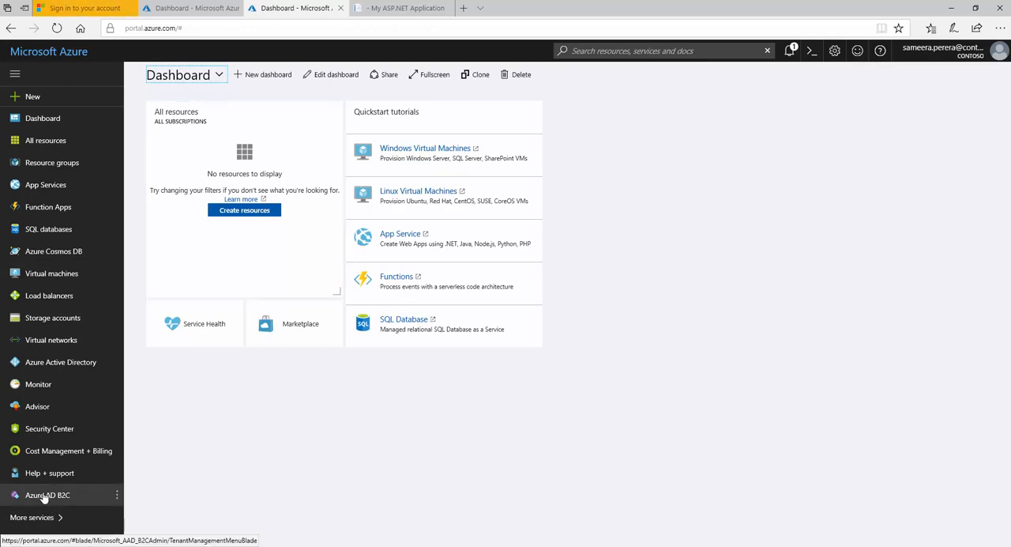
{"action": "left_click", "coordinate": [47, 495]}
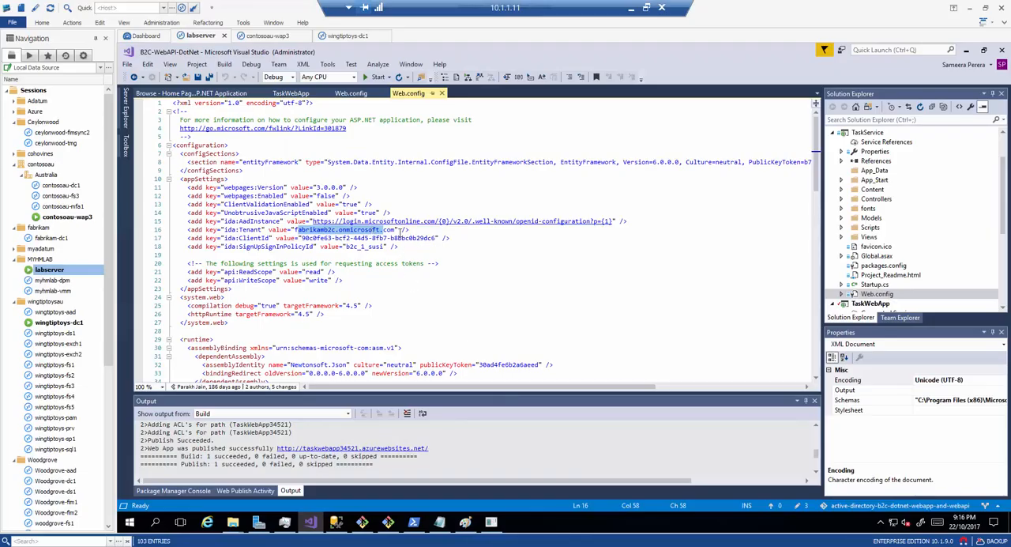
Step: Paste contoso19751.onmicrosoft.com as the ida:Tenant value, fix the leading letter, and save
{"action": "type", "text": "Contoso19751.onmicrosoft.com"}
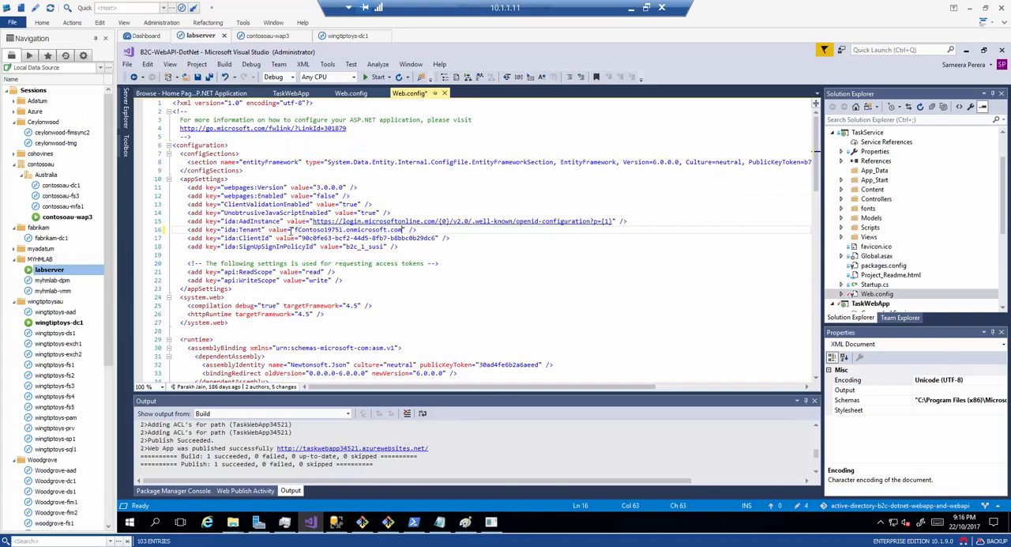
{"action": "key", "text": "BackSpace"}
{"action": "key", "text": "BackSpace"}
{"action": "type", "text": "c"}
{"action": "left_click", "coordinate": [198, 77]}
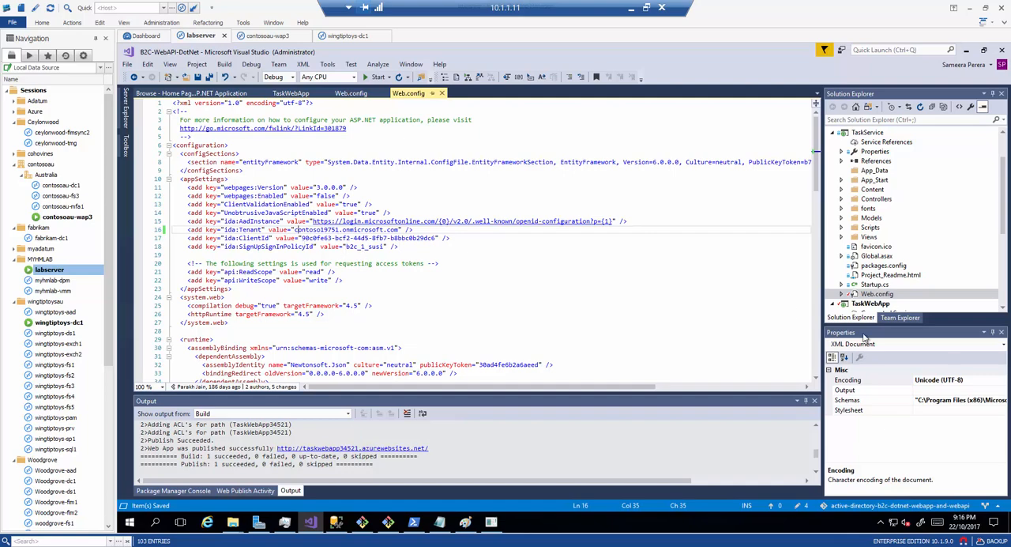
Step: In the Azure portal, open the B2C_1_SiUpIn sign-up or sign-in policy and select its name
{"action": "key", "text": "alt+Tab"}
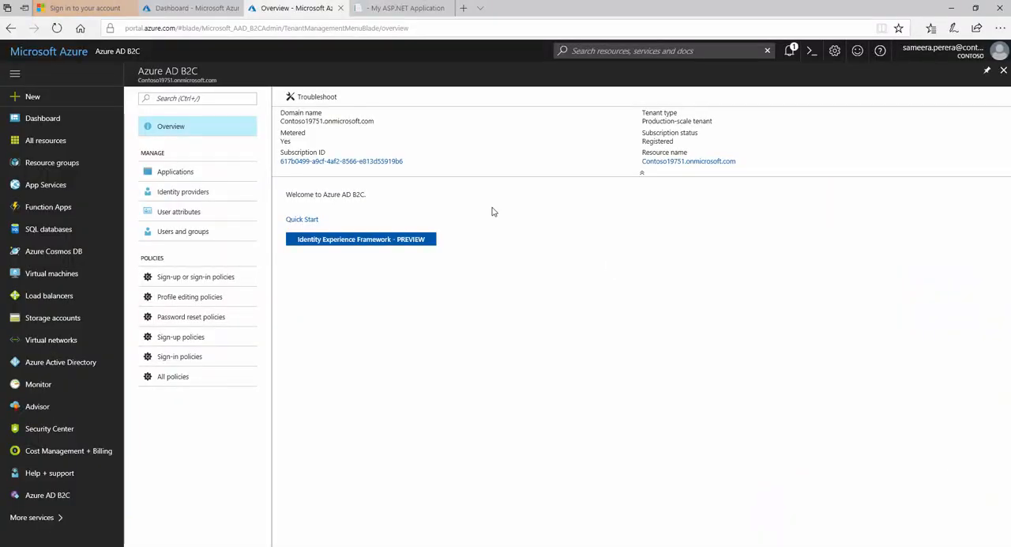
{"action": "left_click", "coordinate": [230, 274]}
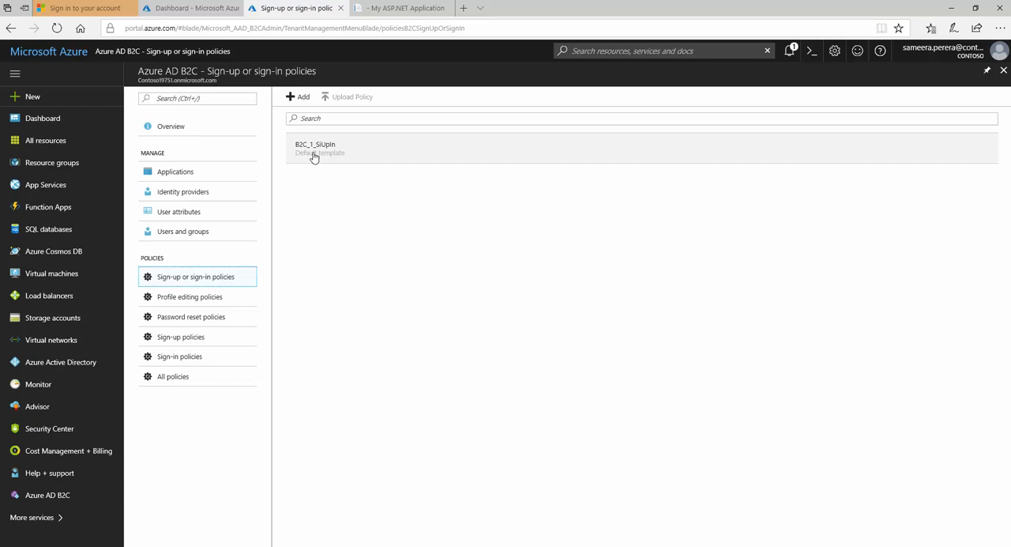
{"action": "left_click", "coordinate": [315, 153]}
{"action": "left_click_drag", "start_coordinate": [193, 71], "coordinate": [137, 71]}
{"action": "key", "text": "ctrl+c"}
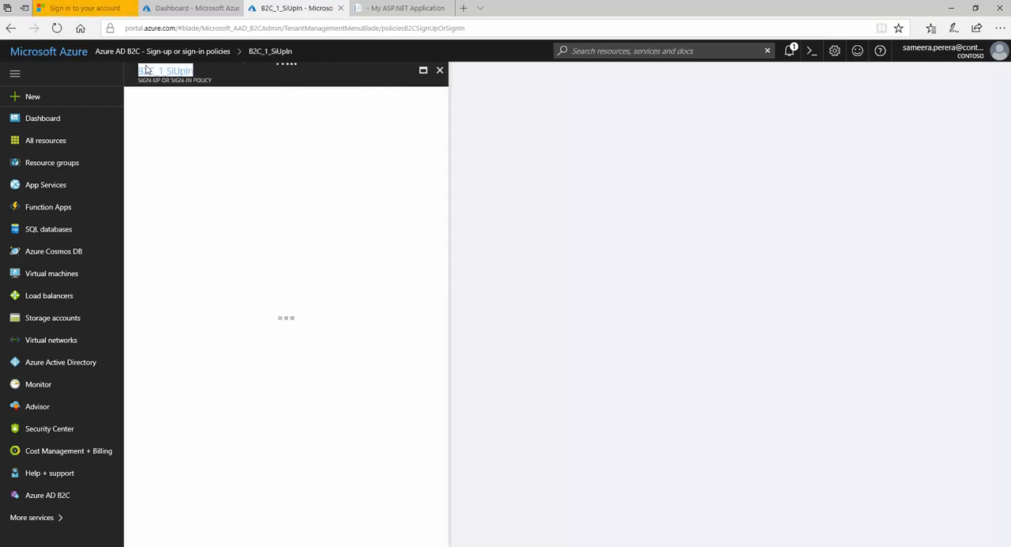
Step: Replace the ida:SignUpSignInPolicyId value b2c_1_susi with B2C_1_SiUpIn in Web.config
{"action": "left_click", "coordinate": [952, 8]}
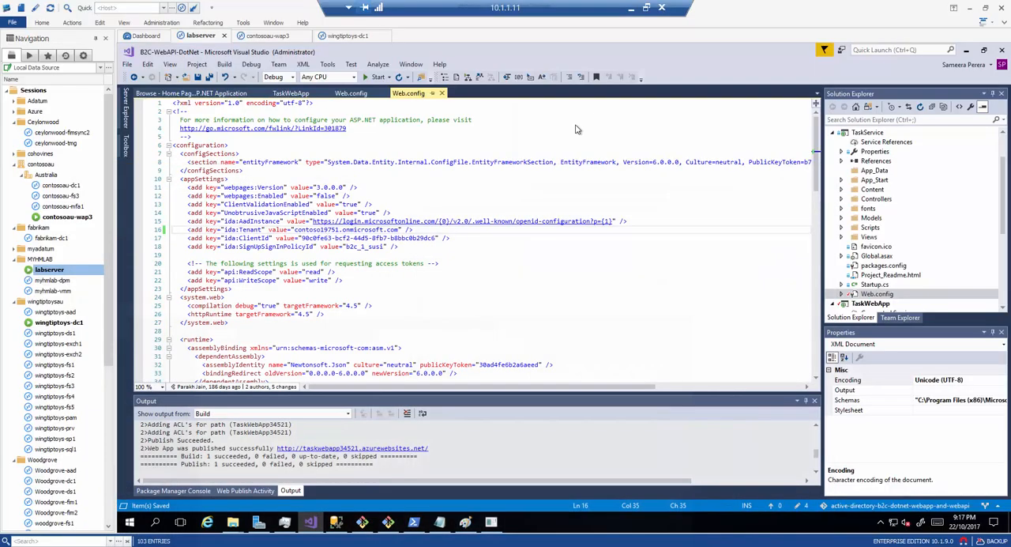
{"action": "double_click", "coordinate": [350, 247]}
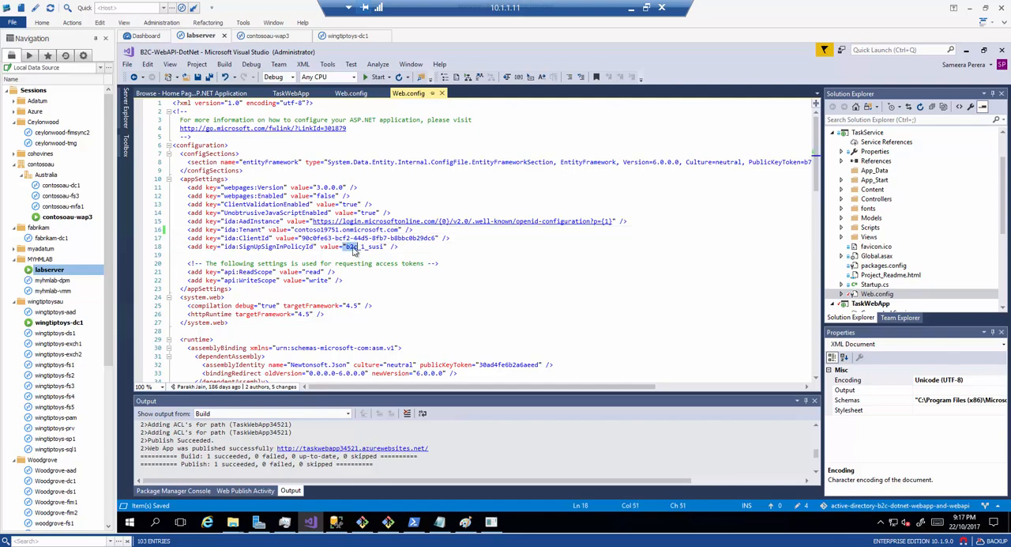
{"action": "left_click", "coordinate": [361, 247]}
{"action": "double_click", "coordinate": [361, 246]}
{"action": "key", "text": "ctrl+v"}
{"action": "left_click", "coordinate": [400, 264]}
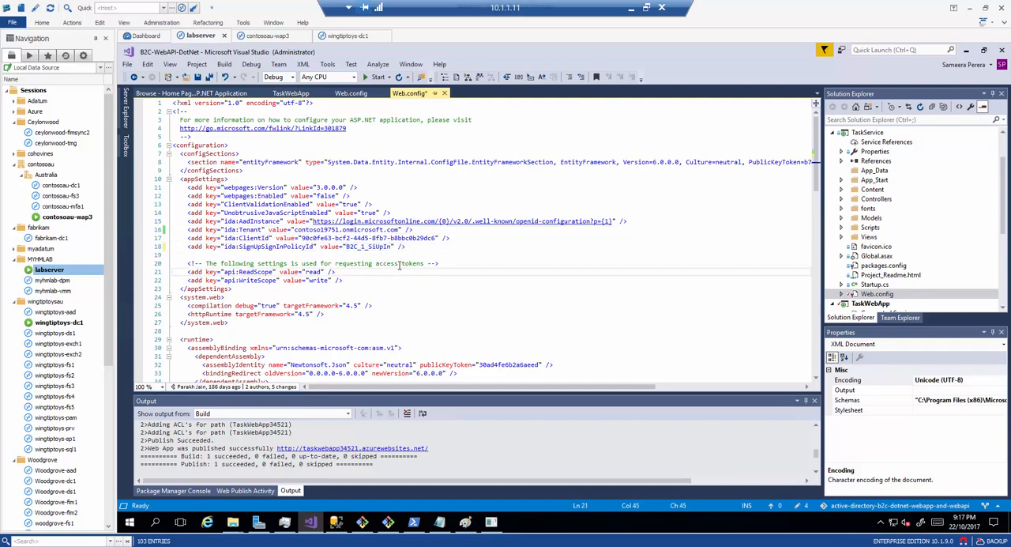
Step: Start publishing TaskService to a new Azure App Service and rename it TaskService3486
{"action": "right_click", "coordinate": [861, 133]}
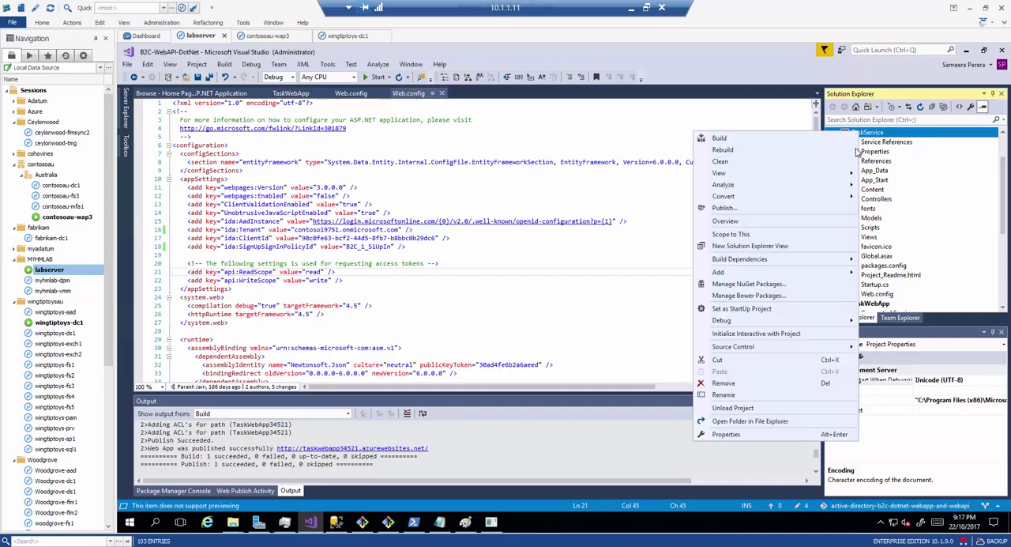
{"action": "left_click", "coordinate": [748, 208]}
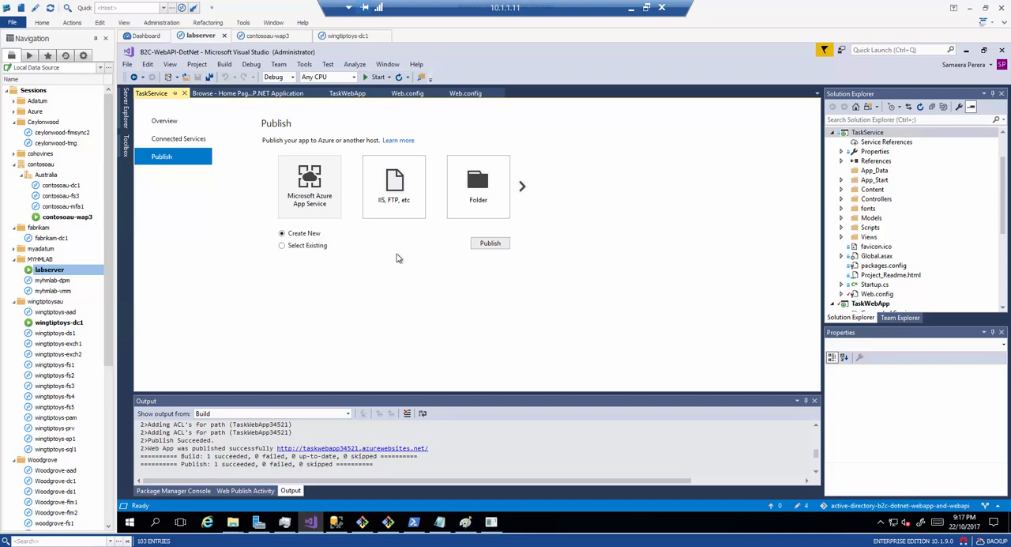
{"action": "left_click", "coordinate": [490, 243]}
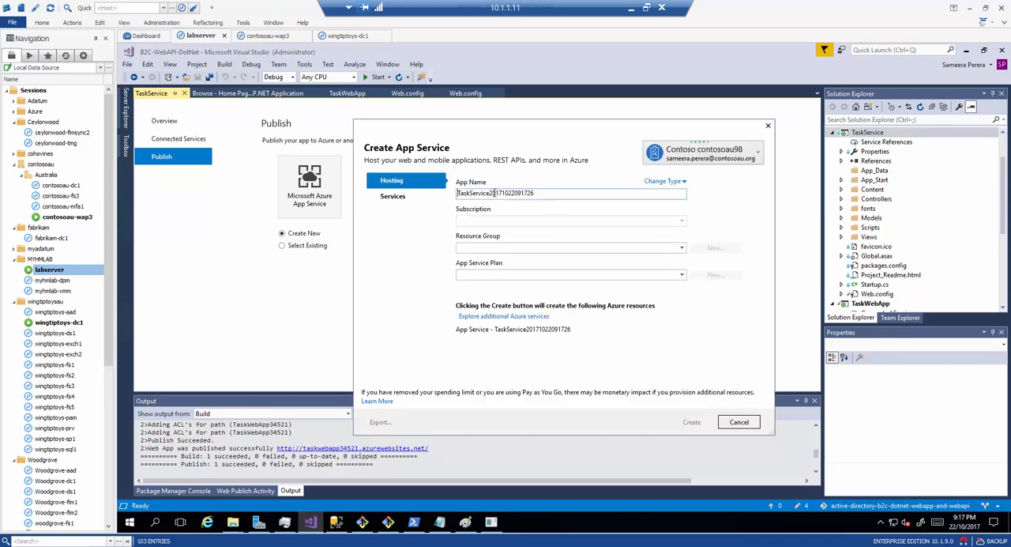
{"action": "left_click_drag", "start_coordinate": [493, 193], "coordinate": [553, 193]}
{"action": "type", "text": "34"}
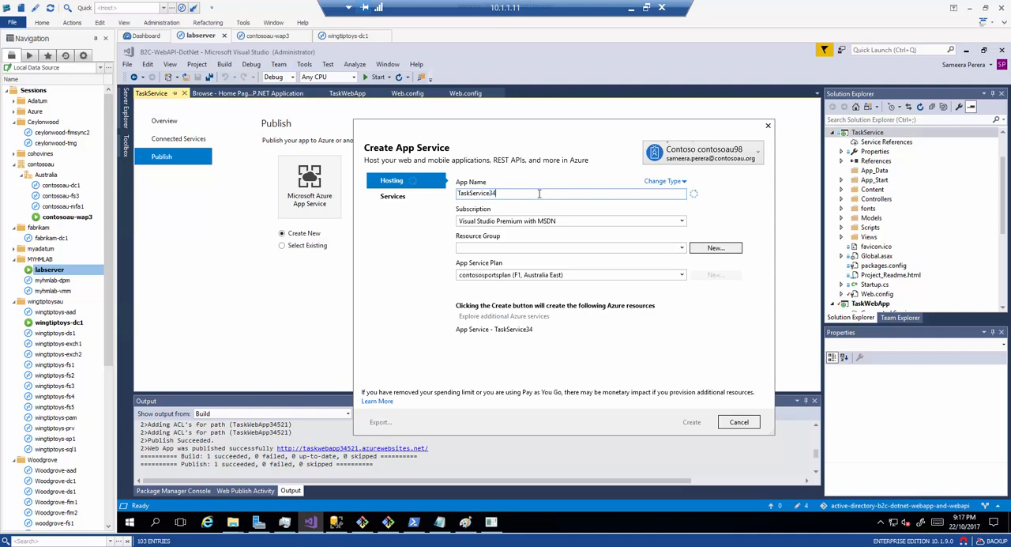
{"action": "type", "text": "86"}
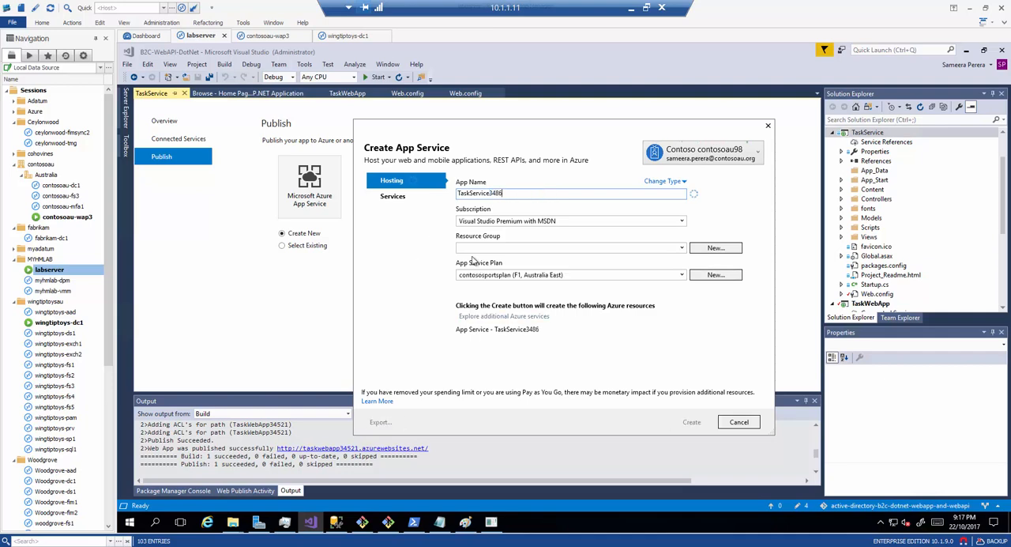
Step: Choose resource group SP-CONTOSO-1 and hosting plan TaskWebApp34521Plan for the new App Service
{"action": "left_click", "coordinate": [681, 248]}
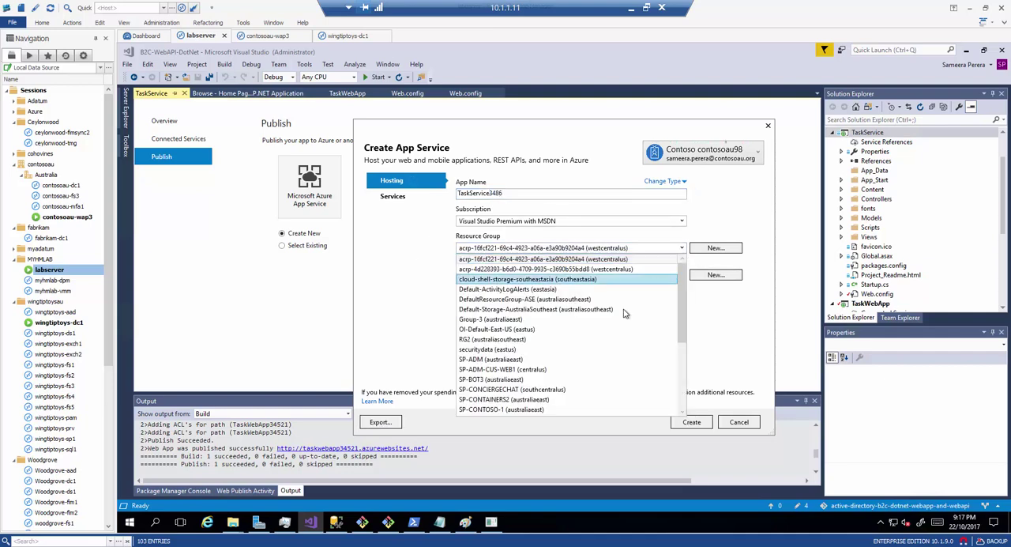
{"action": "left_click", "coordinate": [505, 410]}
{"action": "left_click", "coordinate": [682, 275]}
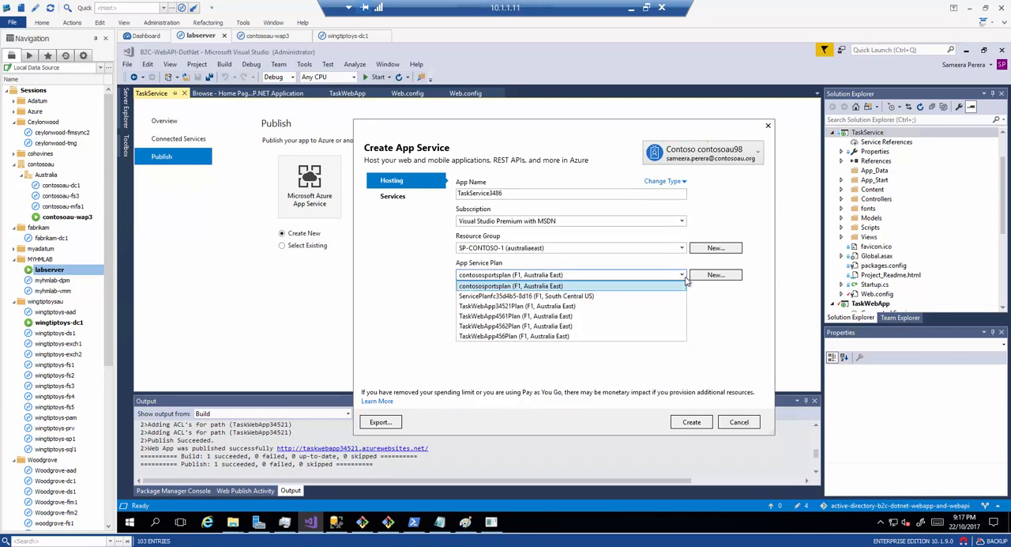
{"action": "left_click", "coordinate": [694, 331]}
{"action": "left_click", "coordinate": [598, 278]}
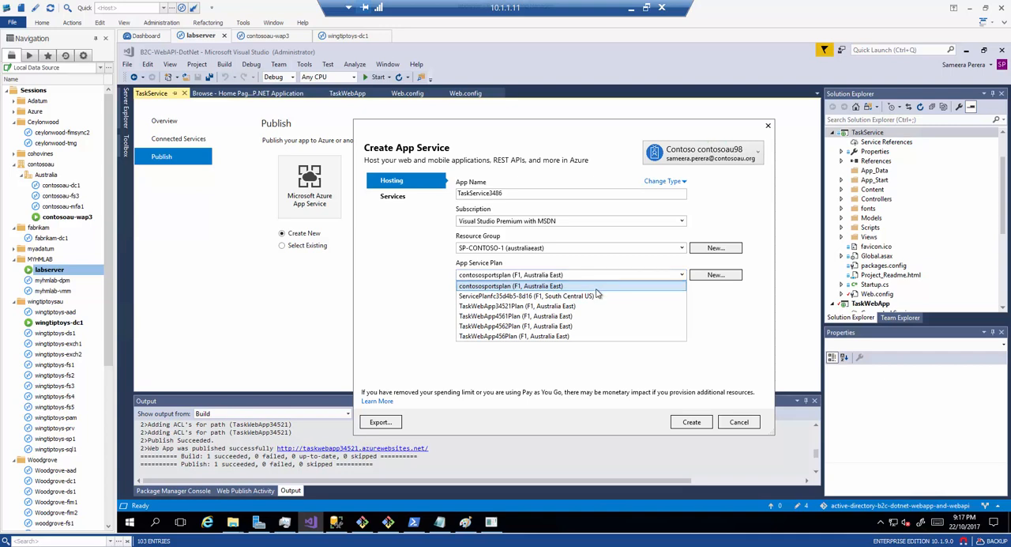
{"action": "left_click", "coordinate": [745, 369]}
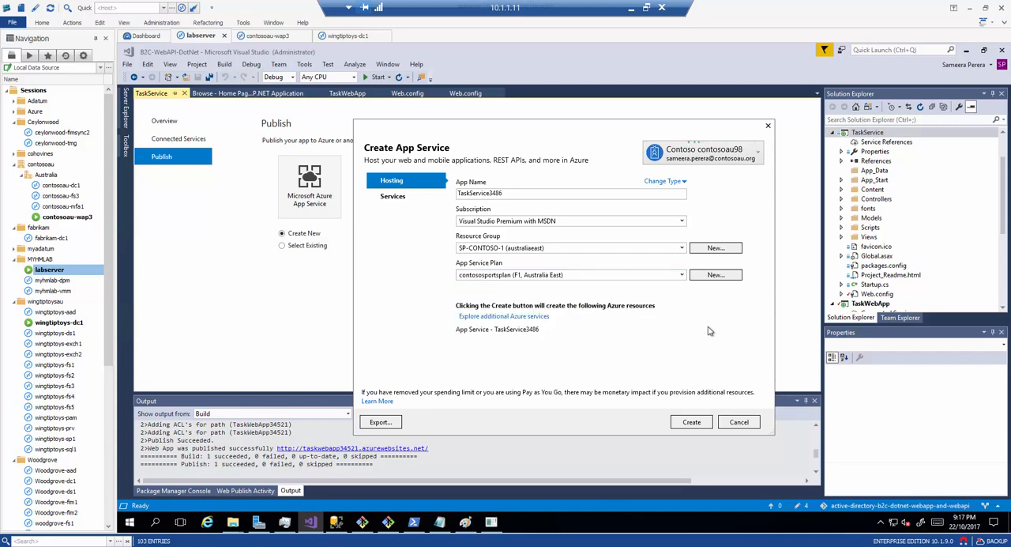
{"action": "left_click", "coordinate": [583, 275]}
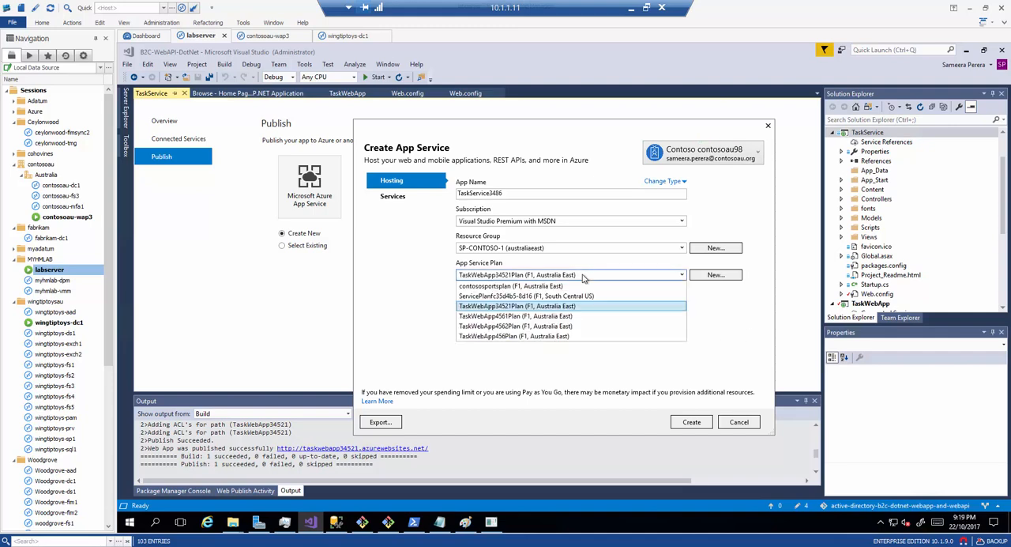
{"action": "left_click", "coordinate": [505, 307]}
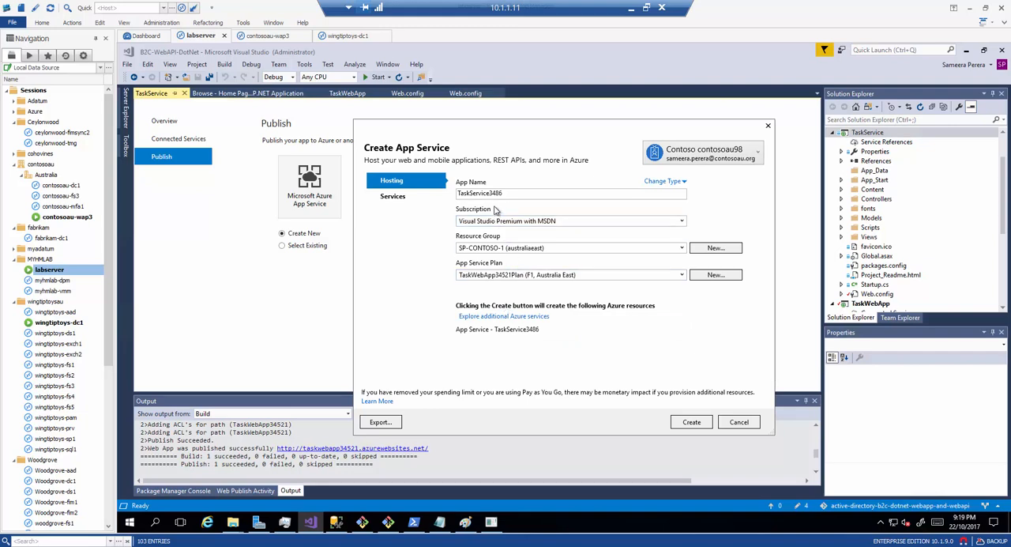
{"action": "left_click", "coordinate": [490, 249]}
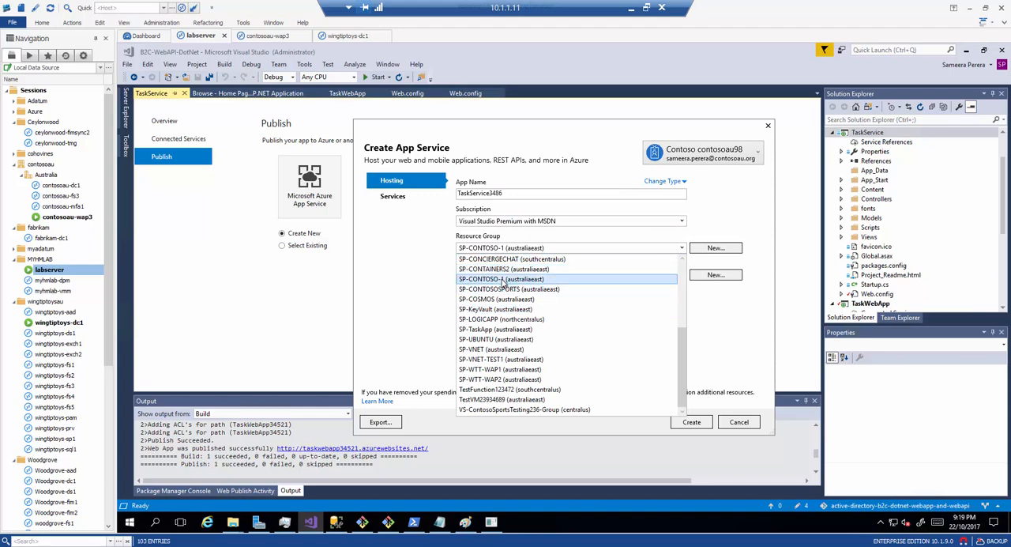
{"action": "left_click", "coordinate": [474, 268]}
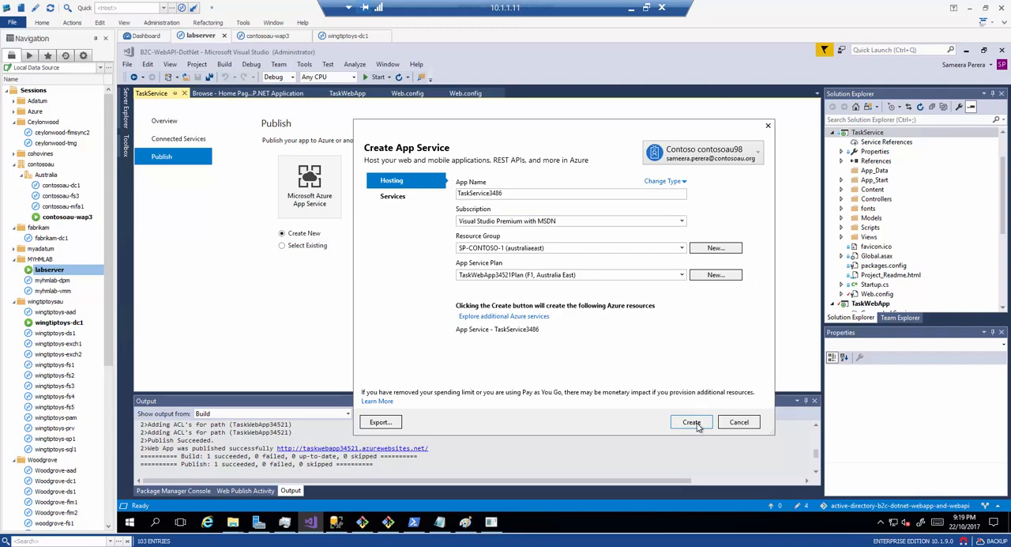
Step: Create and deploy the App Service, then show the taskservice3486.azurewebsites.net API page and select its address
{"action": "left_click", "coordinate": [692, 422]}
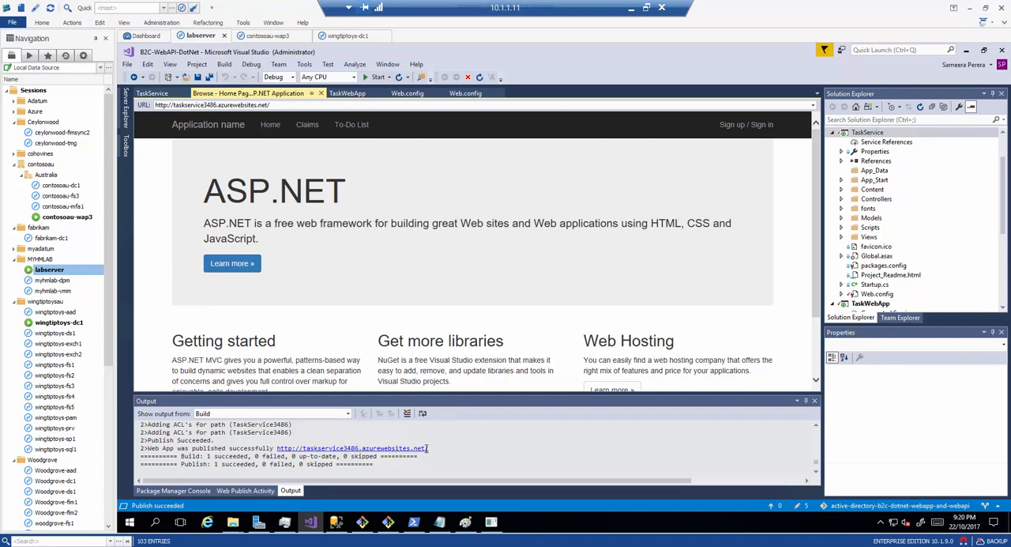
{"action": "left_click", "coordinate": [424, 449]}
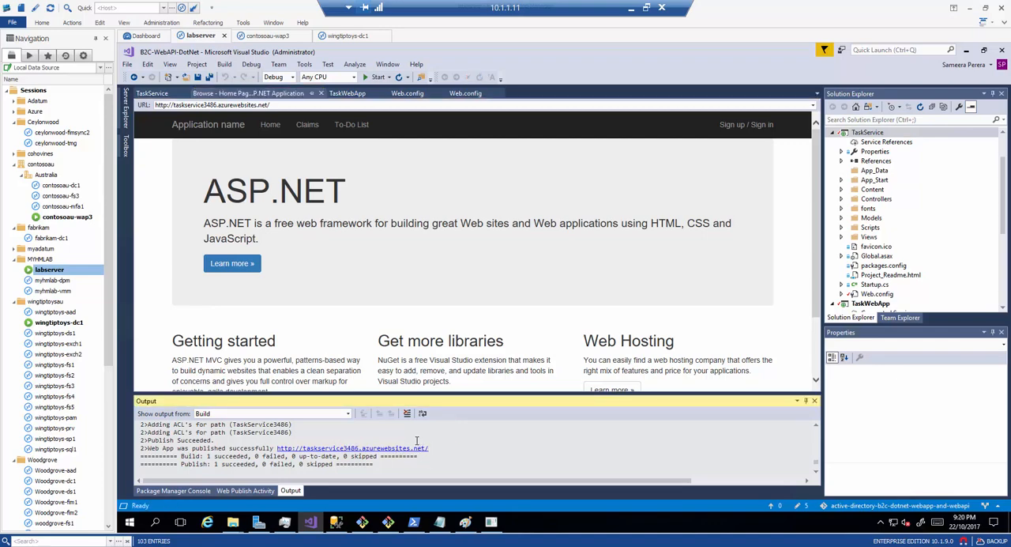
{"action": "left_click", "coordinate": [311, 93]}
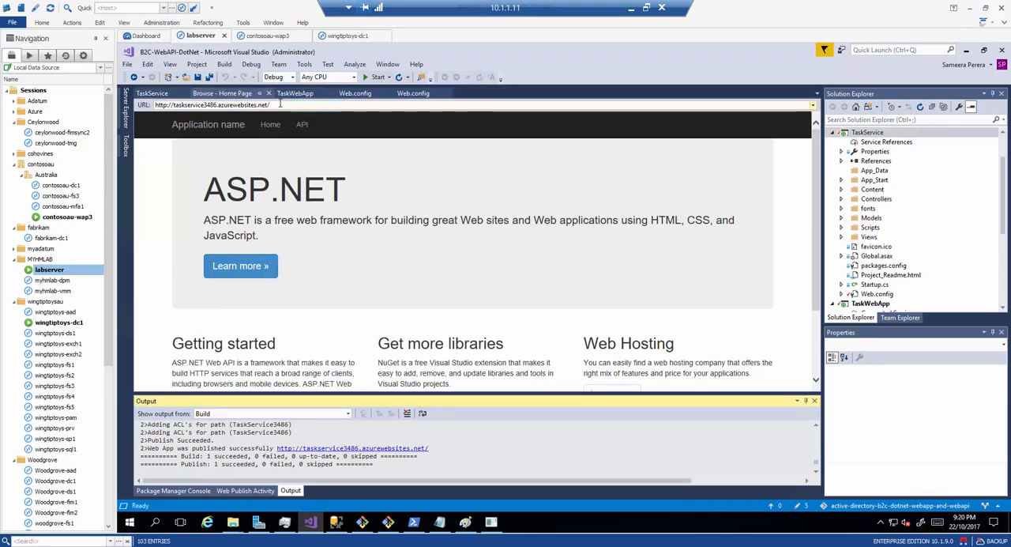
{"action": "left_click", "coordinate": [278, 104]}
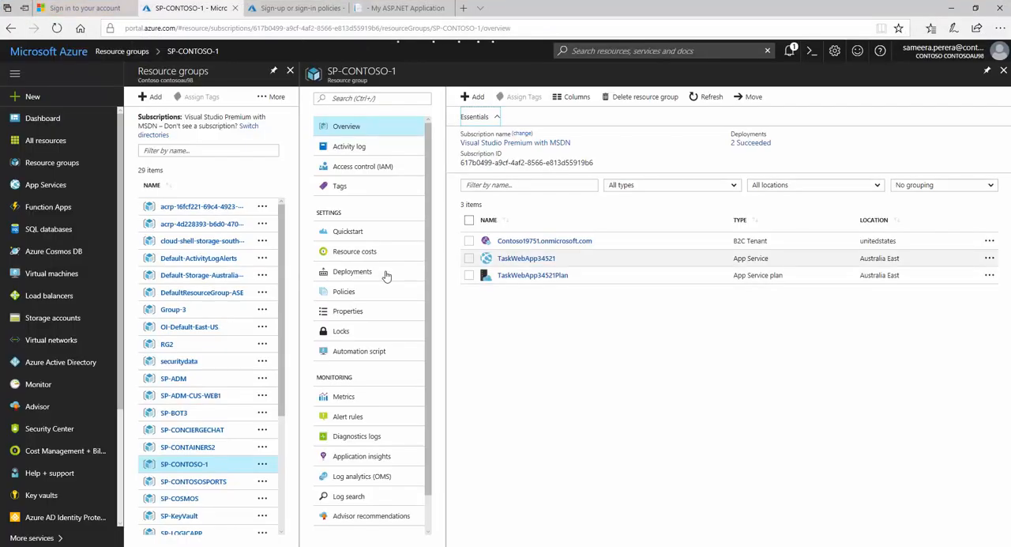
Step: Switch to the Azure portal and list the applications registered in the B2C tenant
{"action": "left_click", "coordinate": [292, 10]}
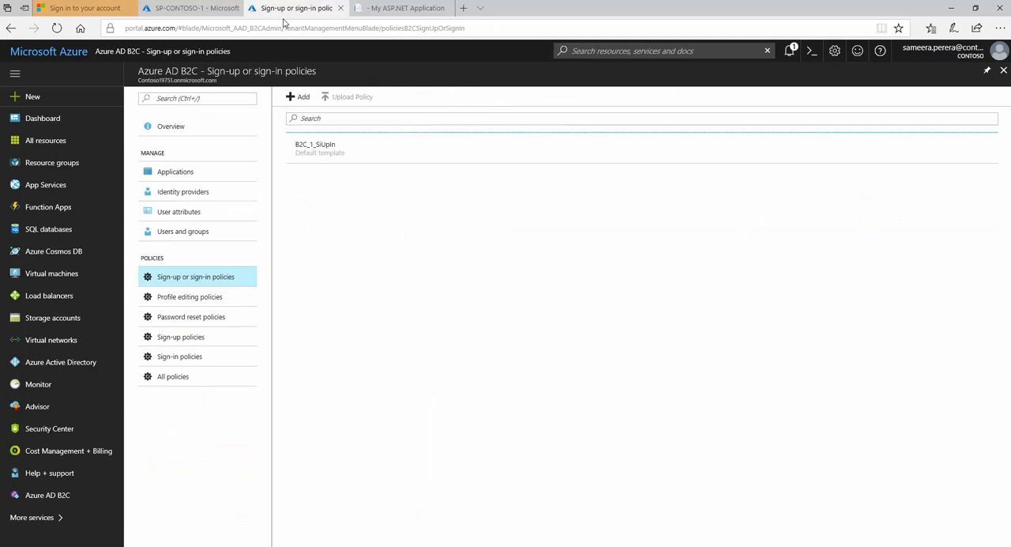
{"action": "left_click", "coordinate": [194, 172]}
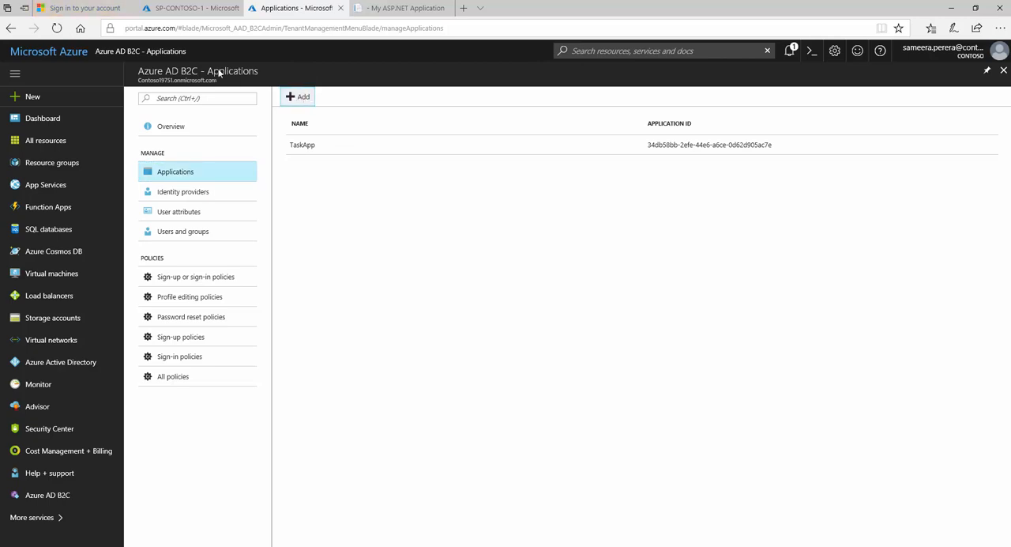
Step: Register TaskServiceAPI as a web API with the taskservice3486 site as reply URL and App ID URI 'tasks'
{"action": "left_click", "coordinate": [301, 97]}
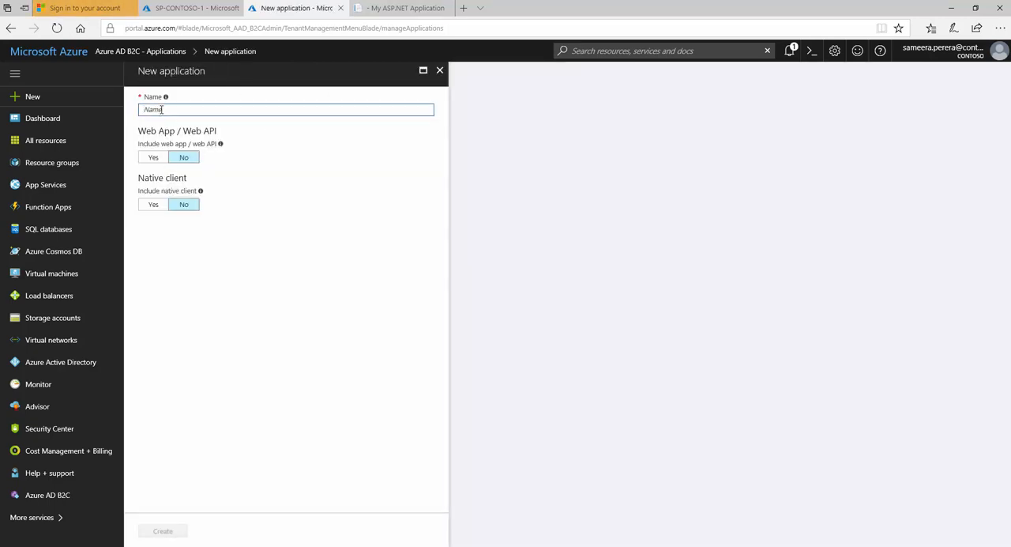
{"action": "type", "text": "askS"}
{"action": "type", "text": "erviceAPI"}
{"action": "left_click", "coordinate": [154, 157]}
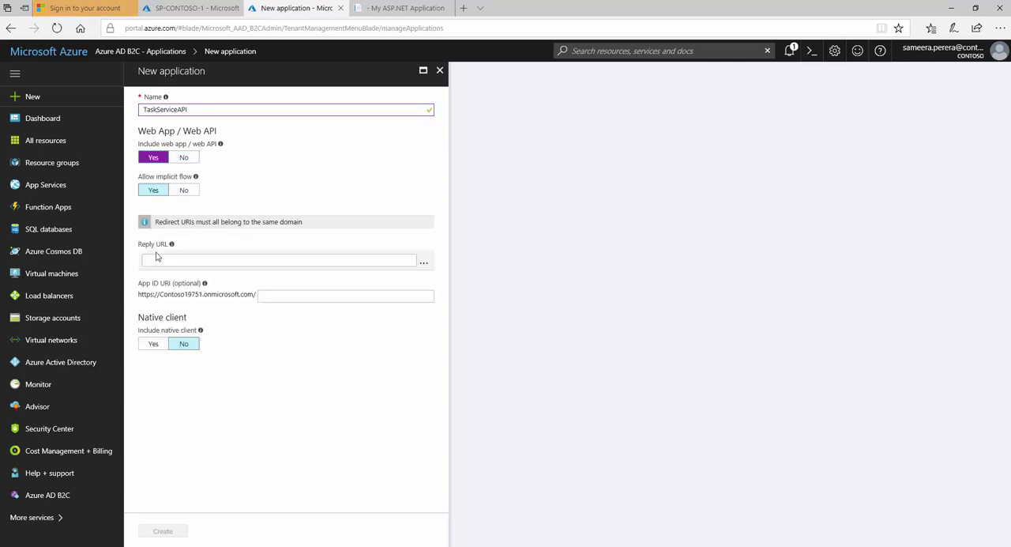
{"action": "left_click", "coordinate": [204, 260]}
{"action": "type", "text": "http://taskservice3486.azurewebsites.net/"}
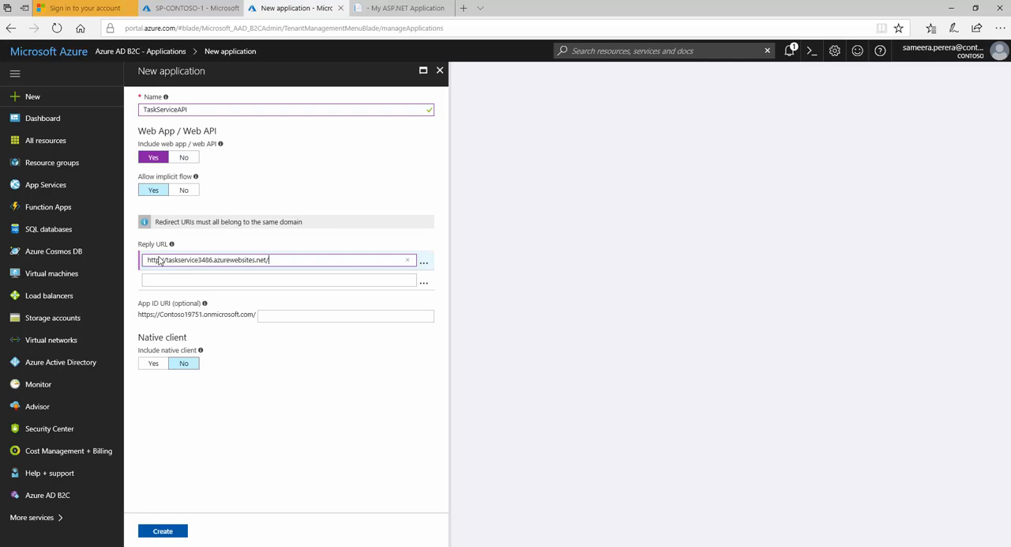
{"action": "left_click", "coordinate": [166, 280]}
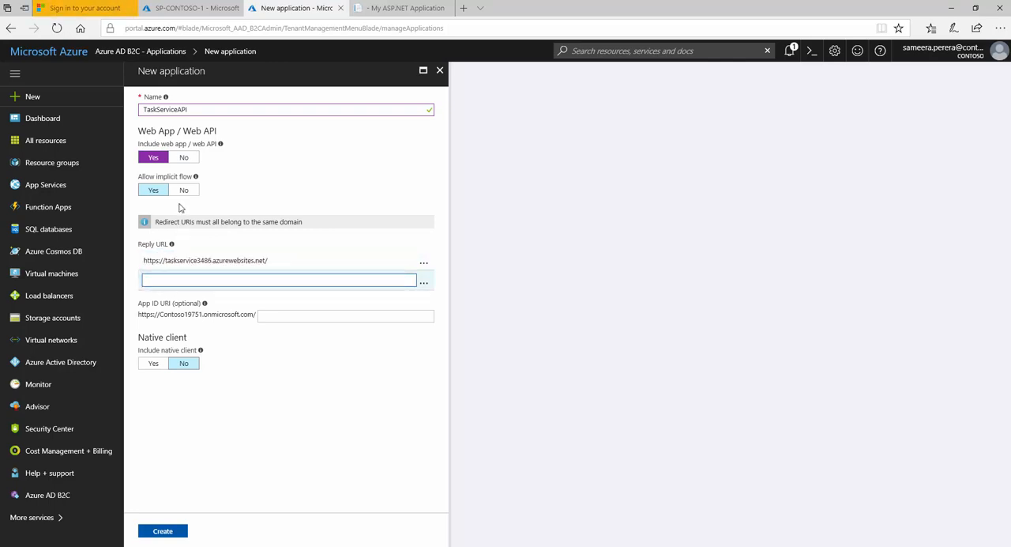
{"action": "left_click", "coordinate": [268, 314]}
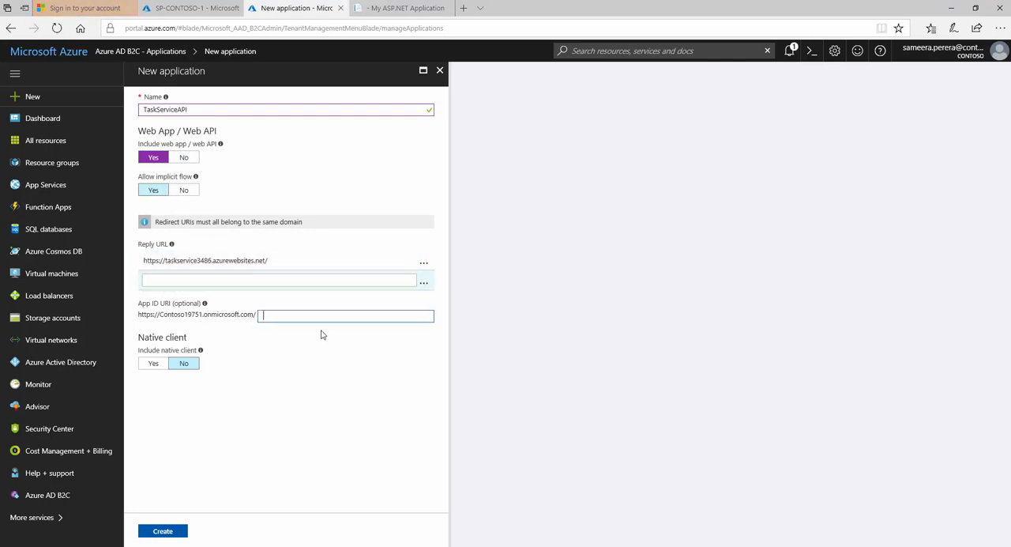
{"action": "type", "text": "ks"}
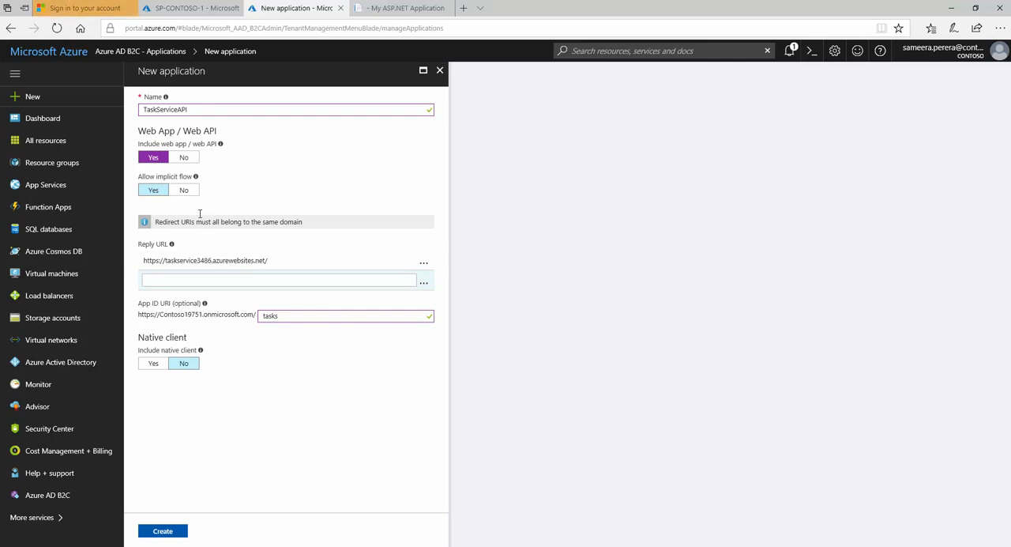
{"action": "left_click", "coordinate": [163, 530]}
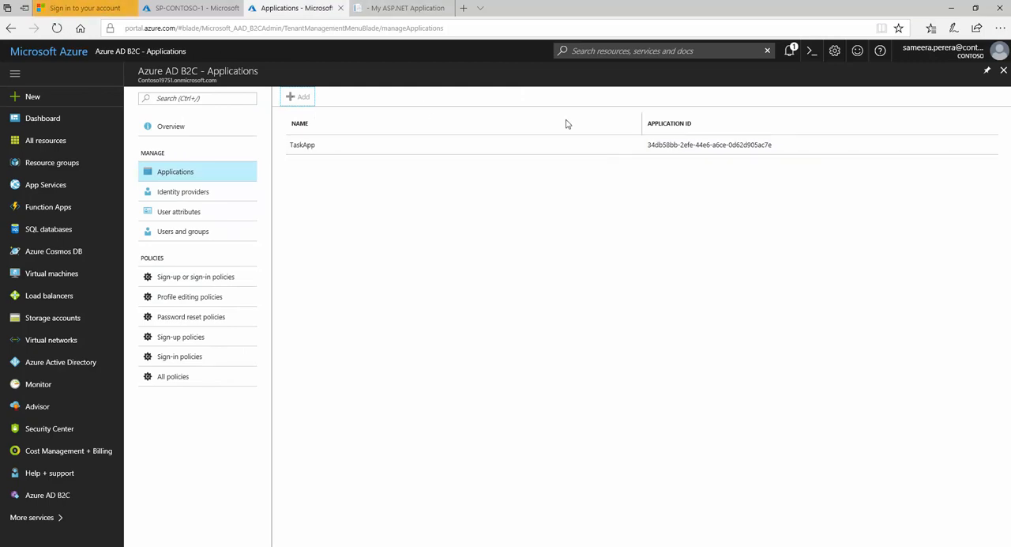
Step: Open the new TaskServiceAPI application's properties and select its Application ID
{"action": "left_click", "coordinate": [199, 174]}
{"action": "left_click", "coordinate": [347, 165]}
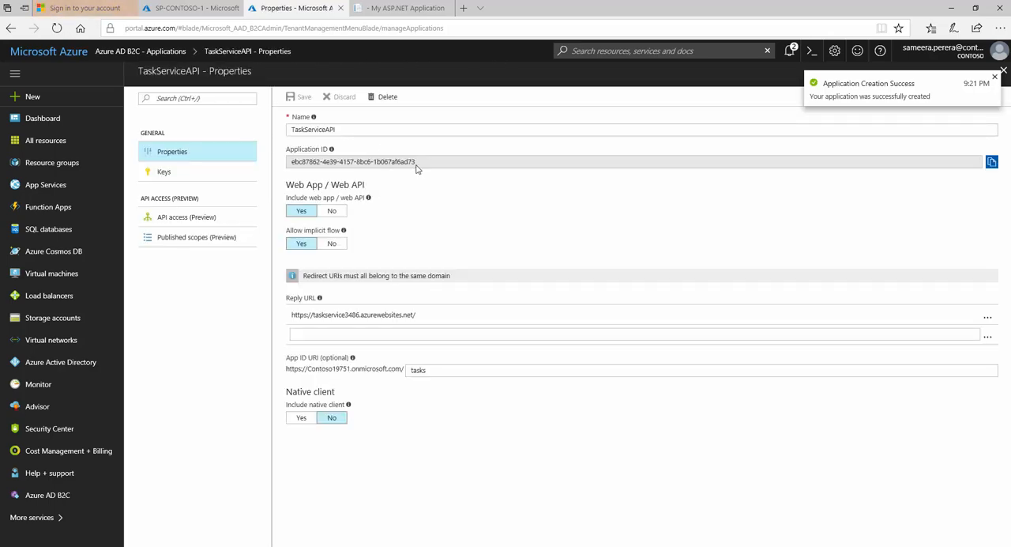
{"action": "left_click_drag", "start_coordinate": [417, 162], "coordinate": [279, 141]}
{"action": "key", "text": "ctrl+c"}
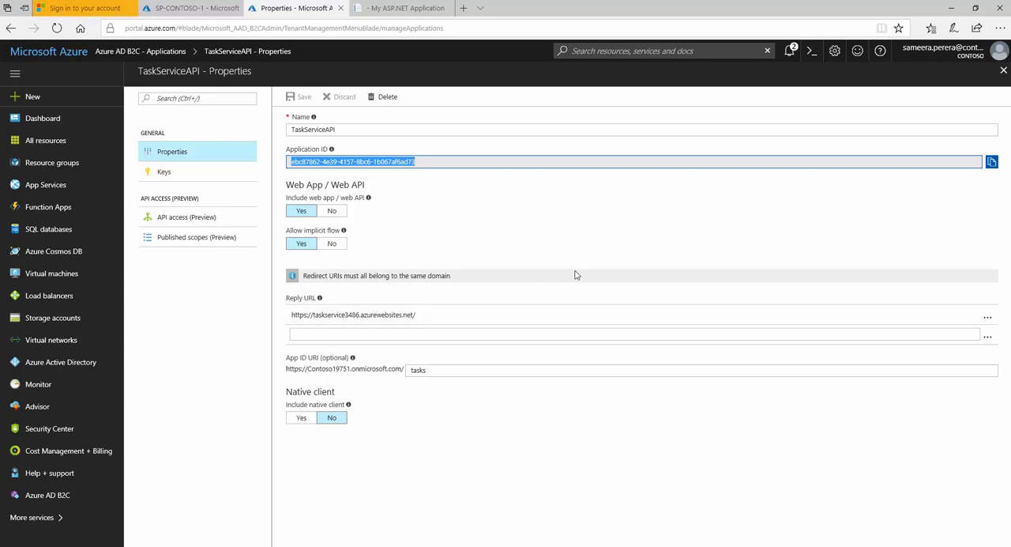
Step: Paste the TaskServiceAPI application ID over the ida:ClientId value on line 17 of Web.config
{"action": "left_click", "coordinate": [952, 7]}
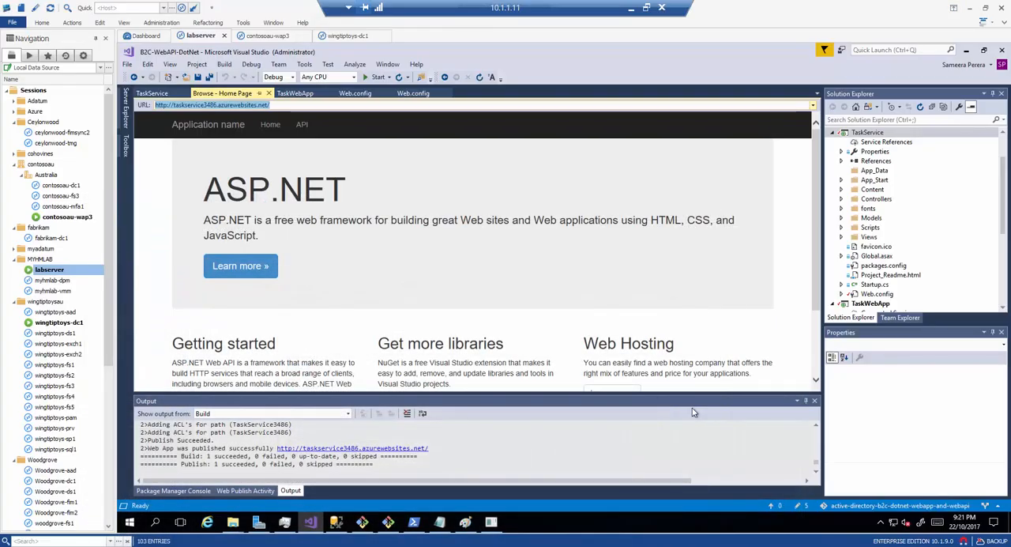
{"action": "left_click", "coordinate": [413, 93]}
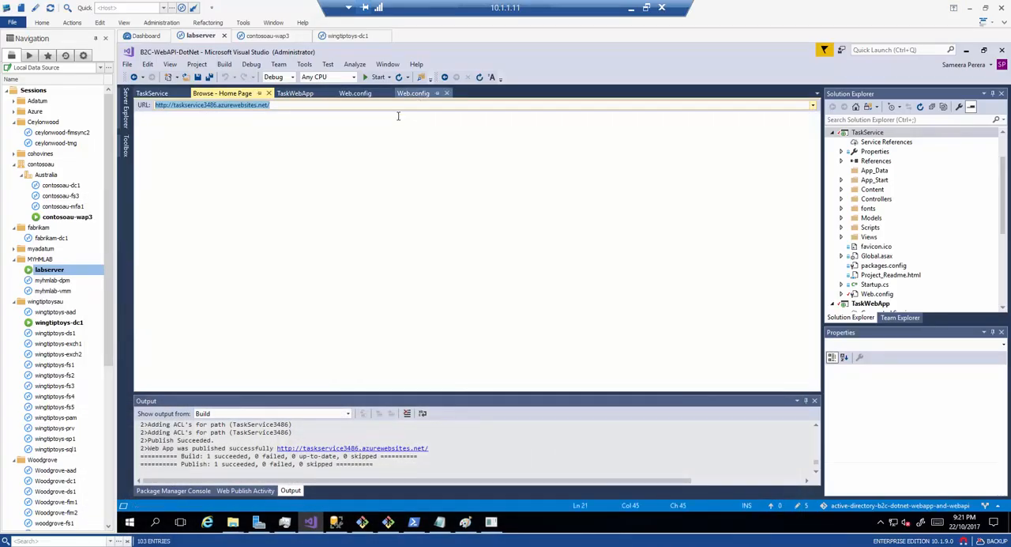
{"action": "left_click_drag", "start_coordinate": [301, 237], "coordinate": [437, 237]}
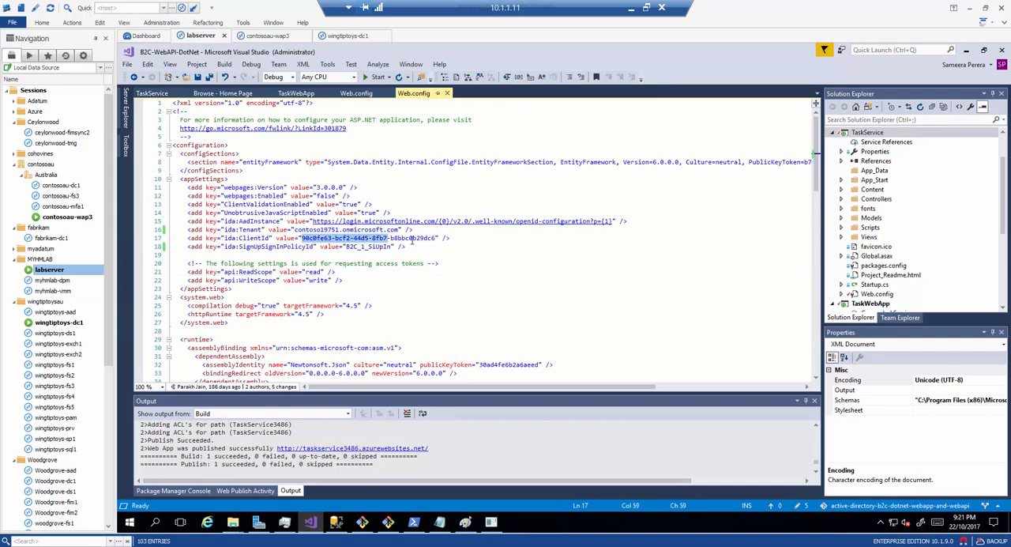
{"action": "key", "text": "ctrl+v"}
{"action": "left_click", "coordinate": [361, 263]}
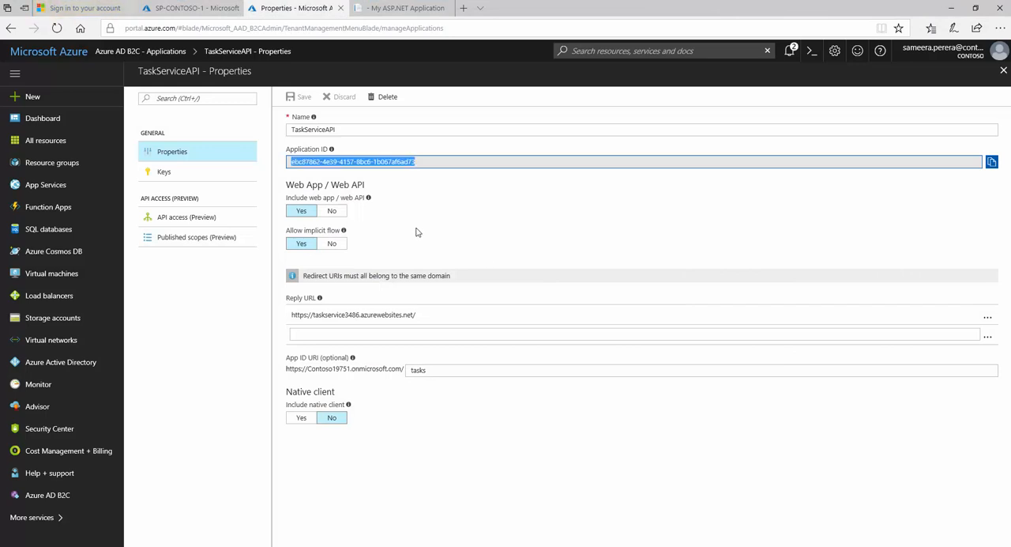
Step: Add read and write scope entries to TaskServiceAPI's published scopes, checking the names against Web.config
{"action": "left_click", "coordinate": [197, 237]}
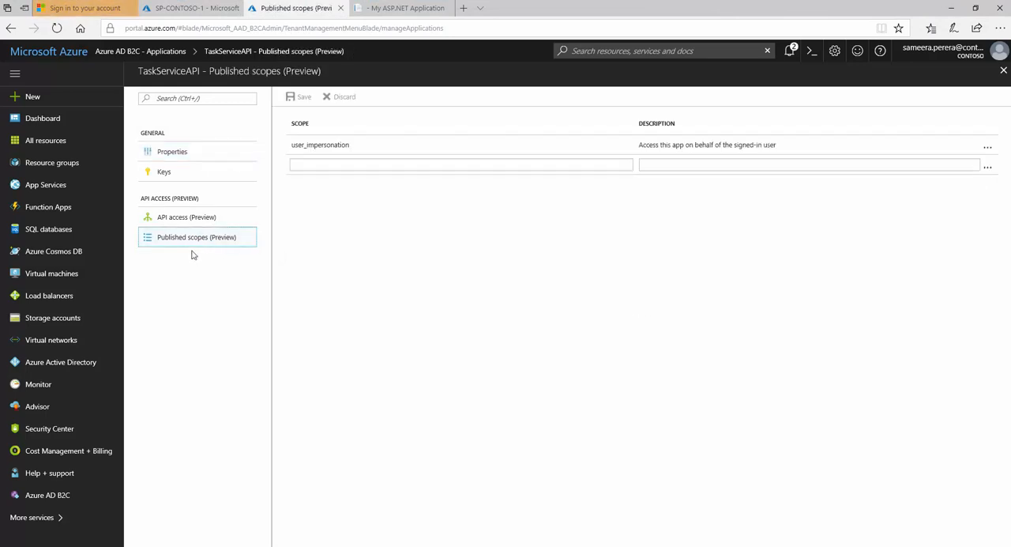
{"action": "left_click", "coordinate": [335, 165]}
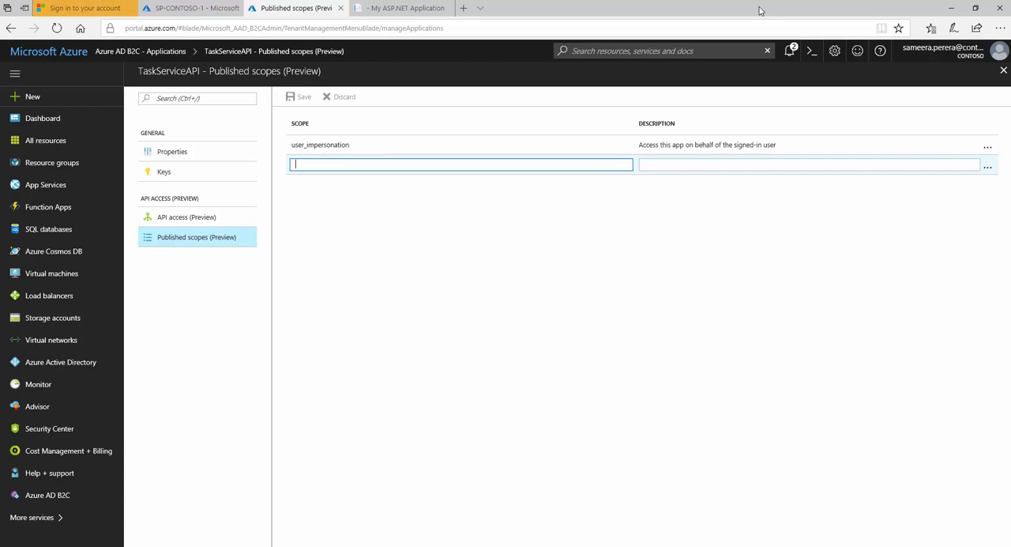
{"action": "type", "text": "read"}
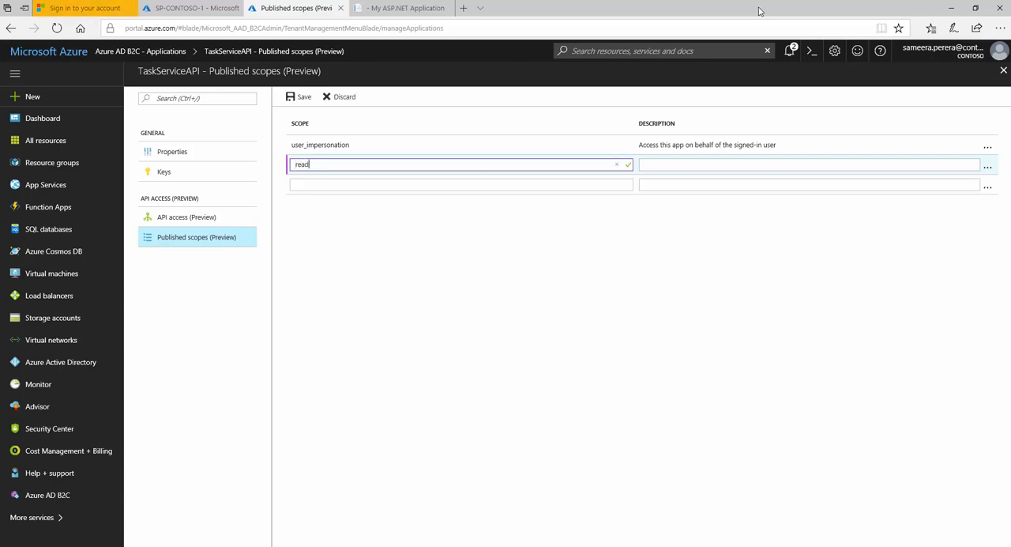
{"action": "key", "text": "alt+Tab"}
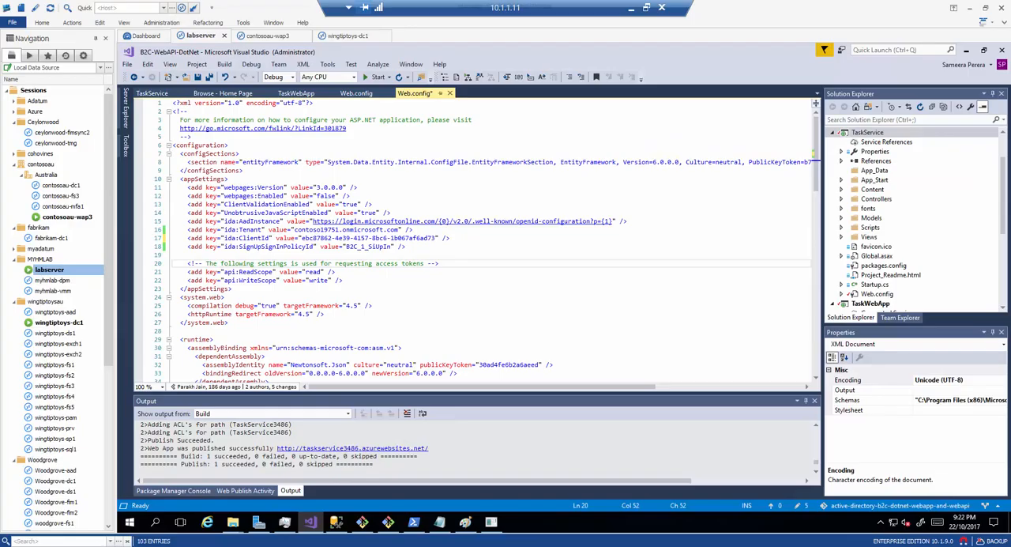
{"action": "key", "text": "alt+Tab"}
{"action": "left_click", "coordinate": [344, 184]}
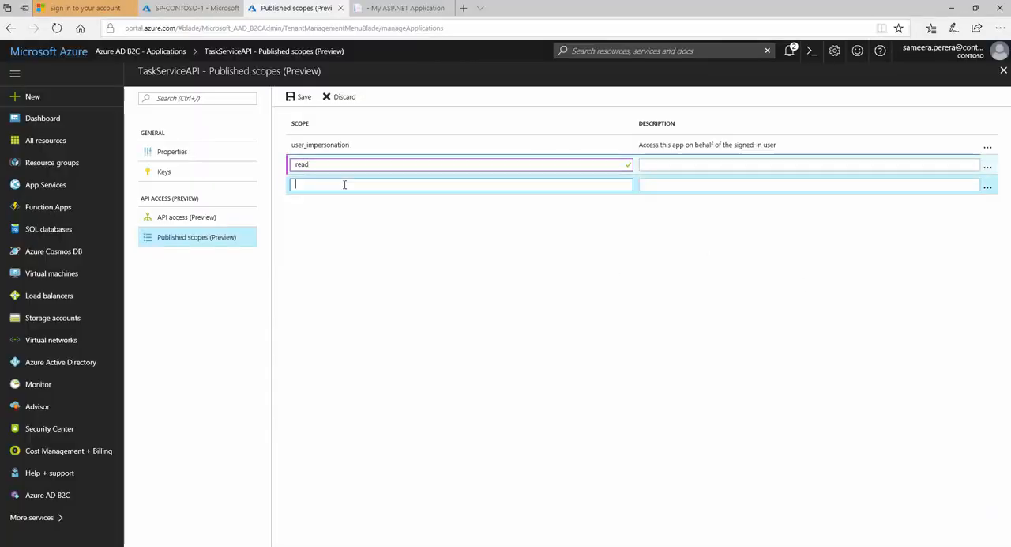
{"action": "type", "text": "write"}
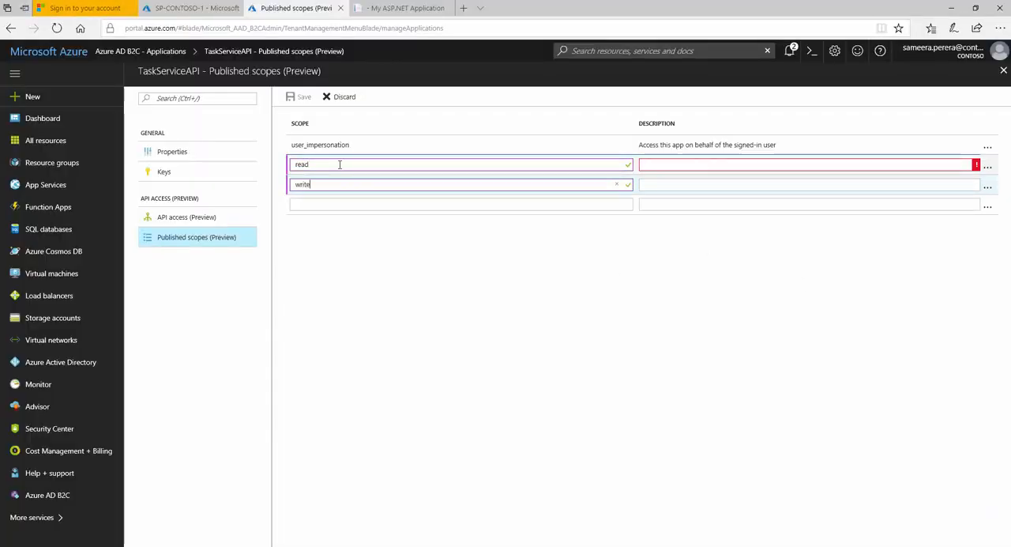
Step: Describe them as 'Read Access to the API' and 'Write Access to the API' and save the published scopes
{"action": "left_click", "coordinate": [672, 165]}
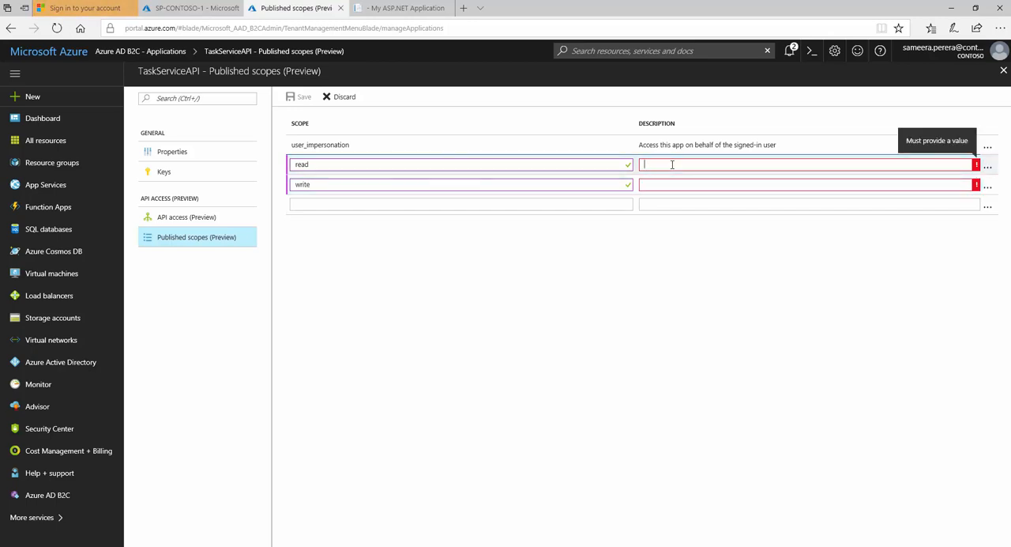
{"action": "type", "text": "Read A"}
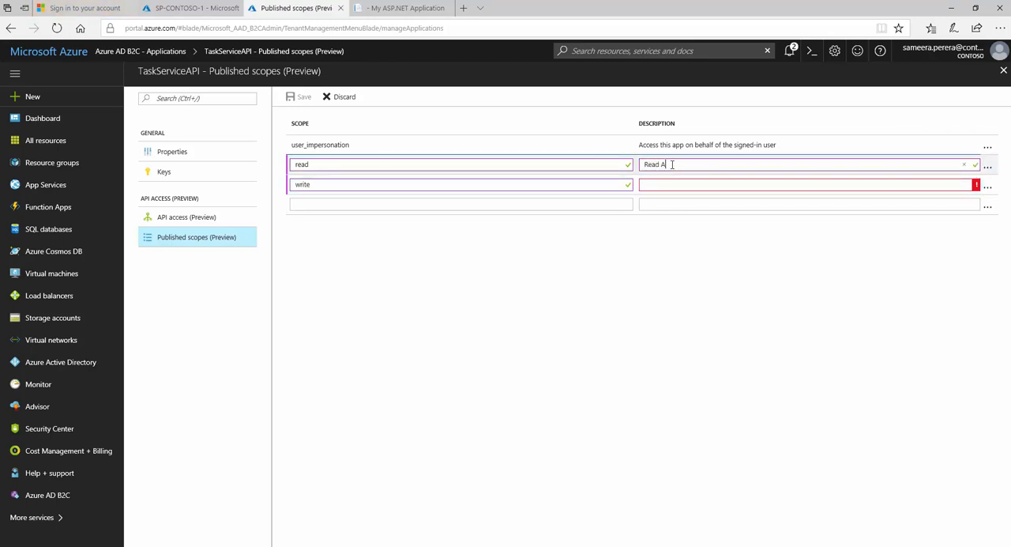
{"action": "type", "text": "ccess to the API"}
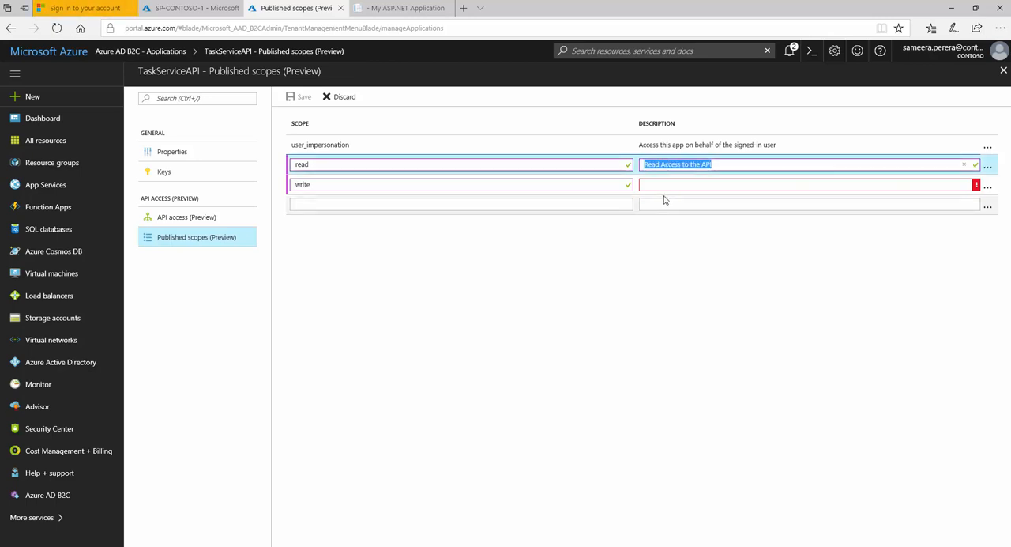
{"action": "left_click", "coordinate": [678, 187]}
{"action": "type", "text": "Read Access to the API"}
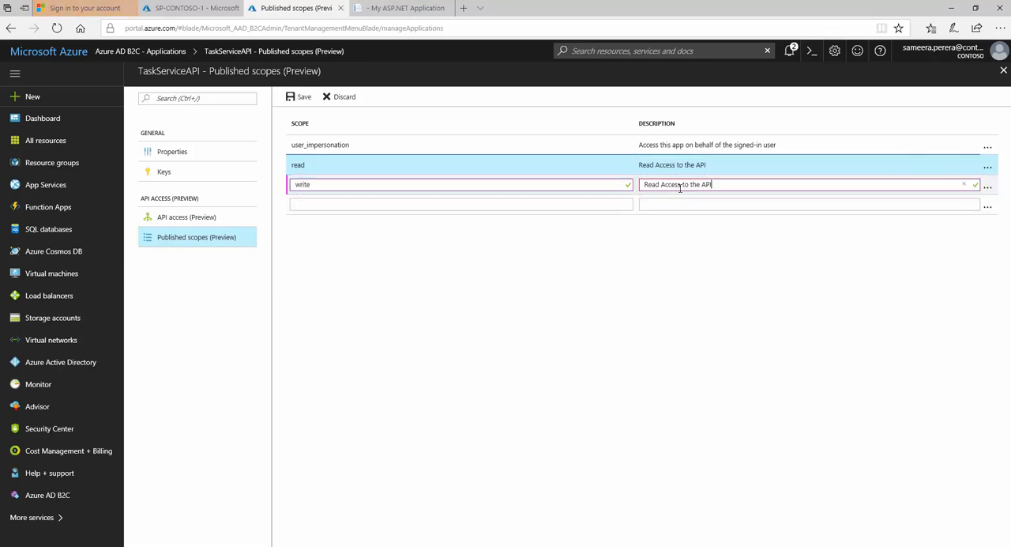
{"action": "double_click", "coordinate": [655, 185]}
{"action": "type", "text": "Write"}
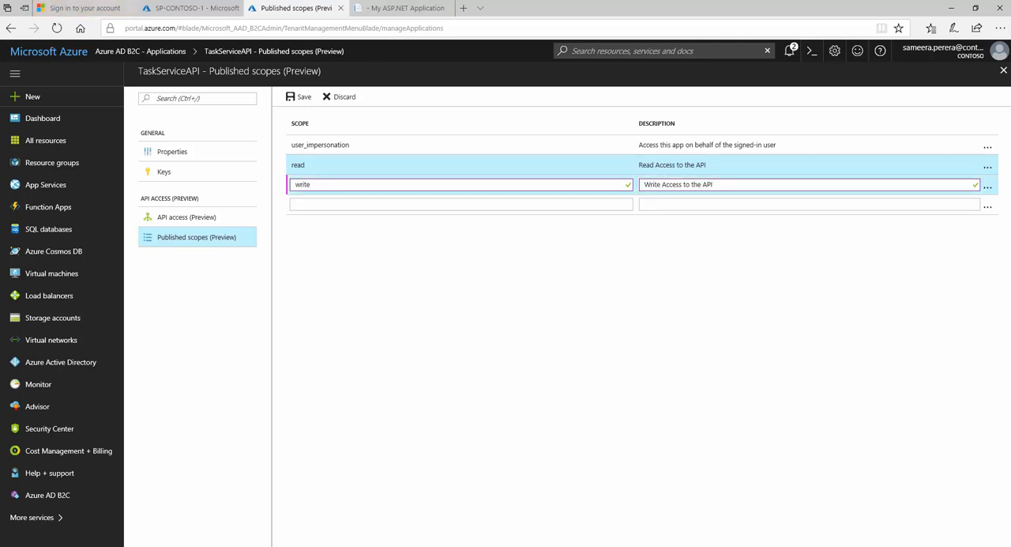
{"action": "key", "text": "Return"}
{"action": "left_click", "coordinate": [501, 205]}
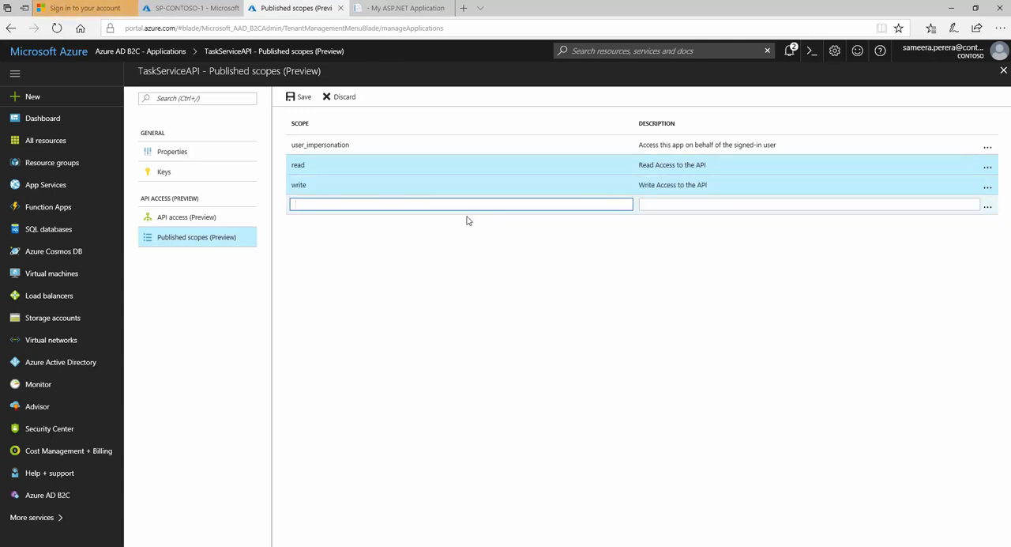
{"action": "left_click", "coordinate": [299, 97]}
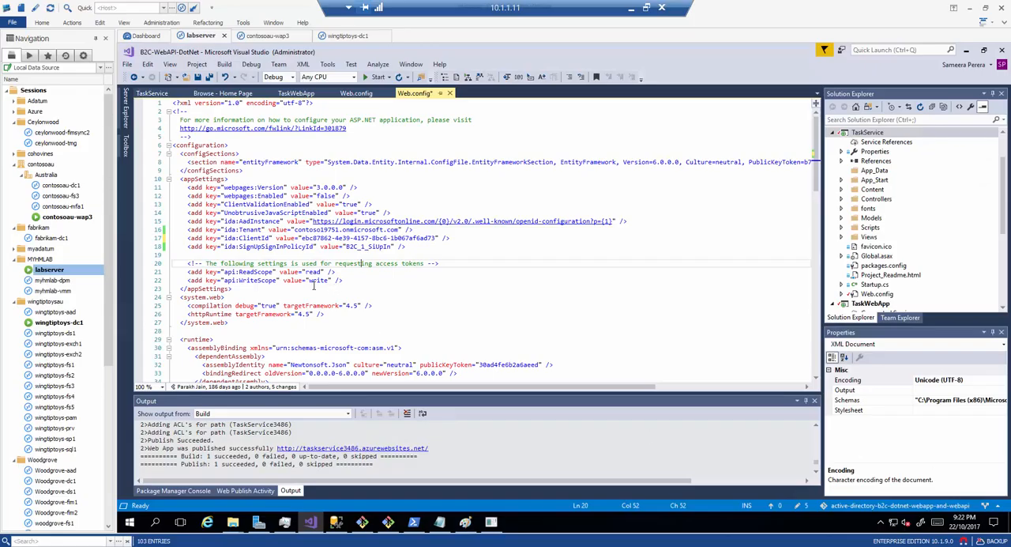
Step: Review the read scope, write scope and ClientId settings in TaskService's Web.config
{"action": "left_click", "coordinate": [314, 272]}
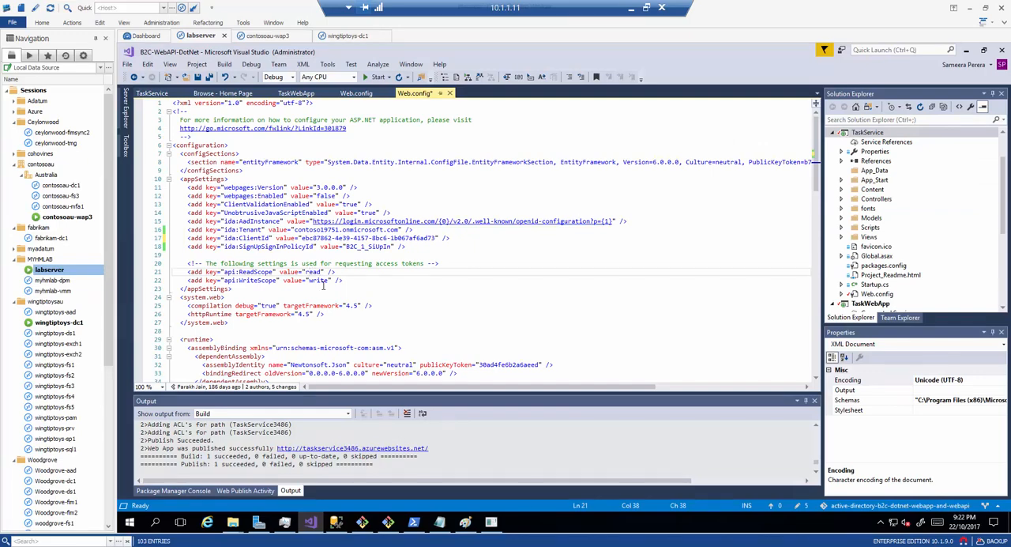
{"action": "left_click", "coordinate": [321, 281]}
{"action": "left_click", "coordinate": [355, 237]}
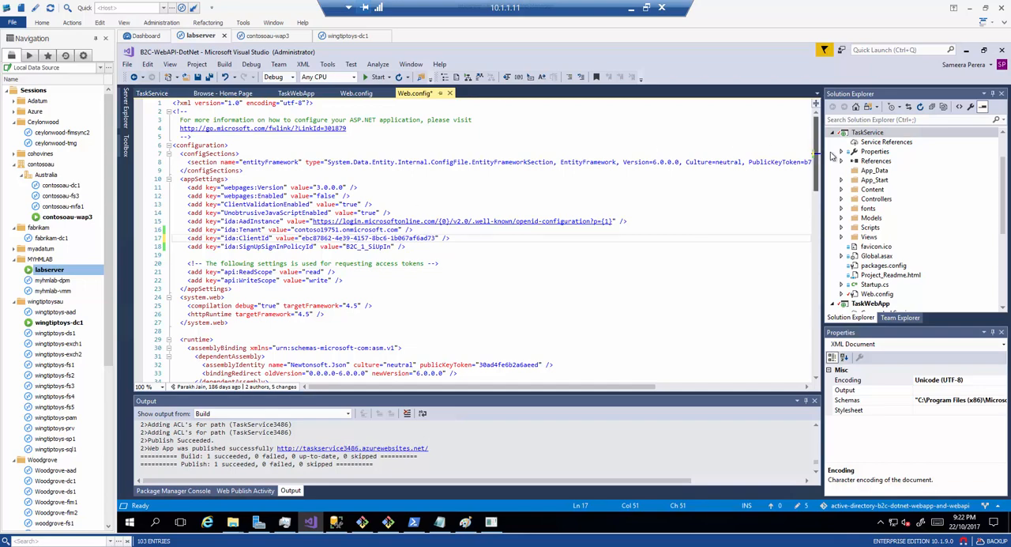
Step: Republish the TaskService project to taskservice3486.azurewebsites.net and bring up TaskWebApp's Web.config
{"action": "left_click", "coordinate": [873, 134]}
{"action": "right_click", "coordinate": [874, 135]}
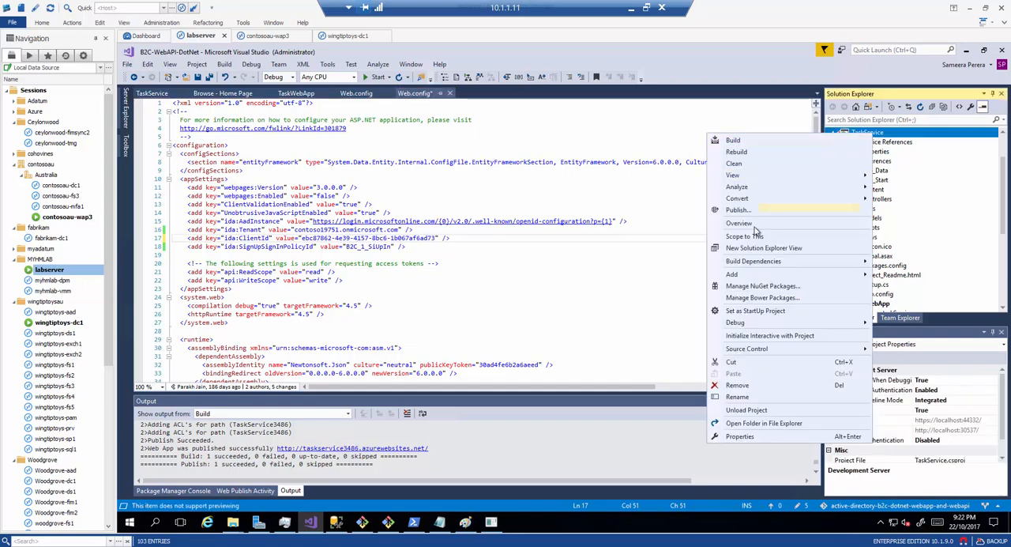
{"action": "left_click", "coordinate": [746, 220]}
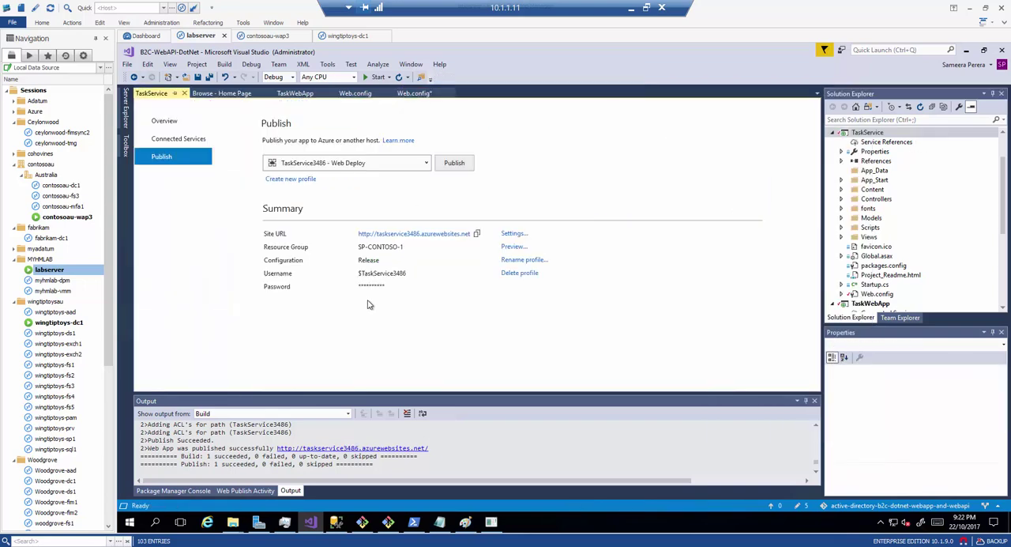
{"action": "left_click", "coordinate": [454, 163]}
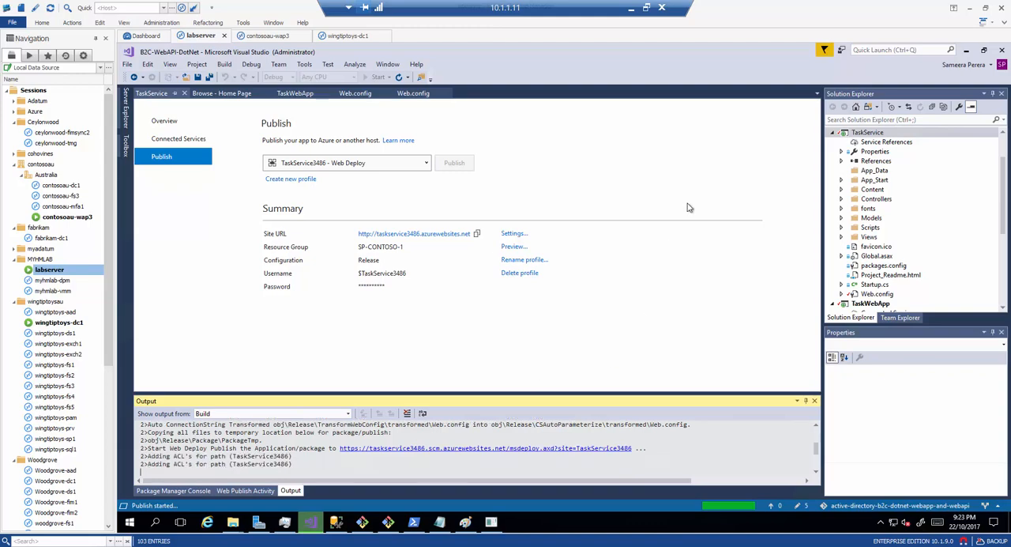
{"action": "left_click", "coordinate": [355, 93]}
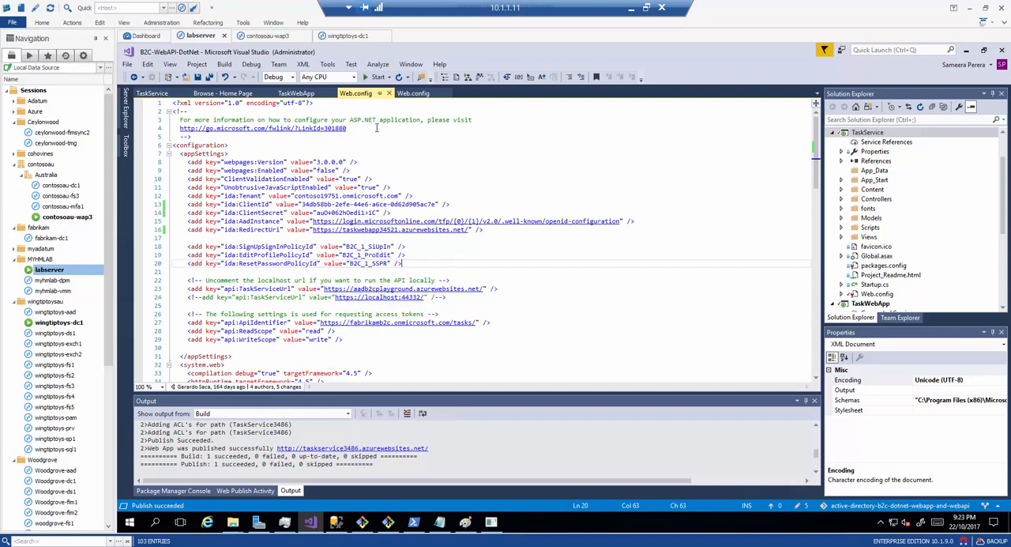
{"action": "left_click_drag", "start_coordinate": [428, 449], "coordinate": [277, 448]}
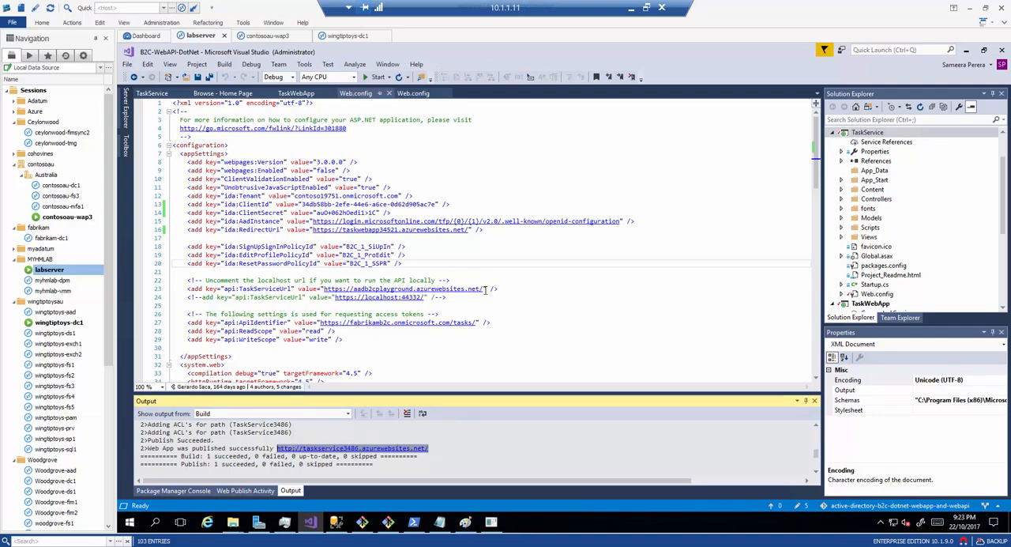
{"action": "left_click_drag", "start_coordinate": [484, 288], "coordinate": [324, 290]}
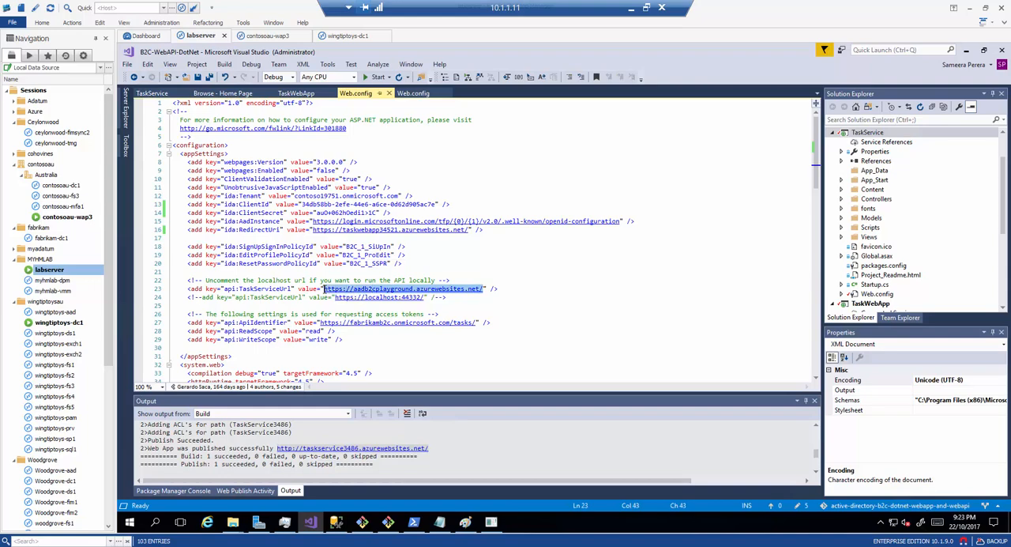
{"action": "type", "text": "http://taskservice3486.azurewebsites.net/"}
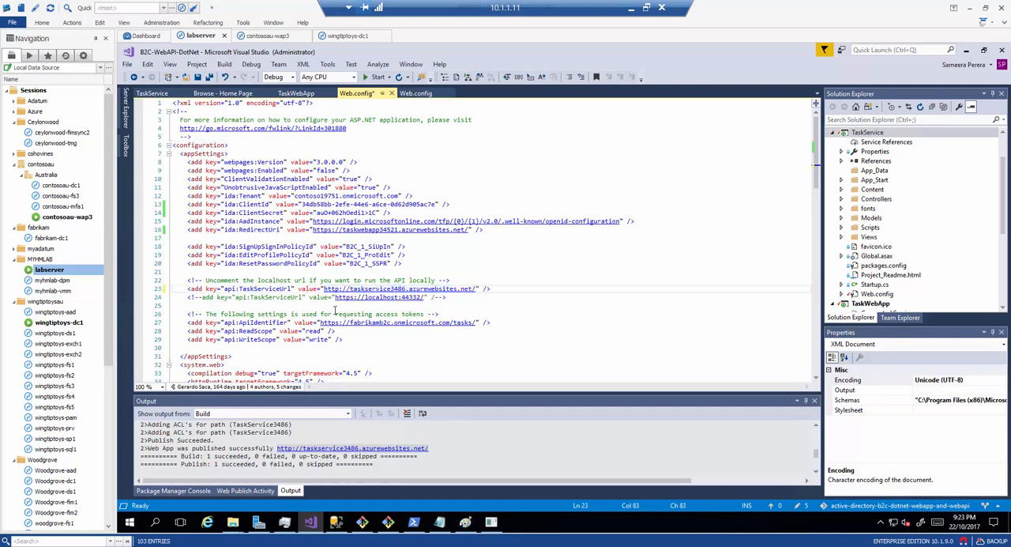
{"action": "key", "text": "ctrl+z"}
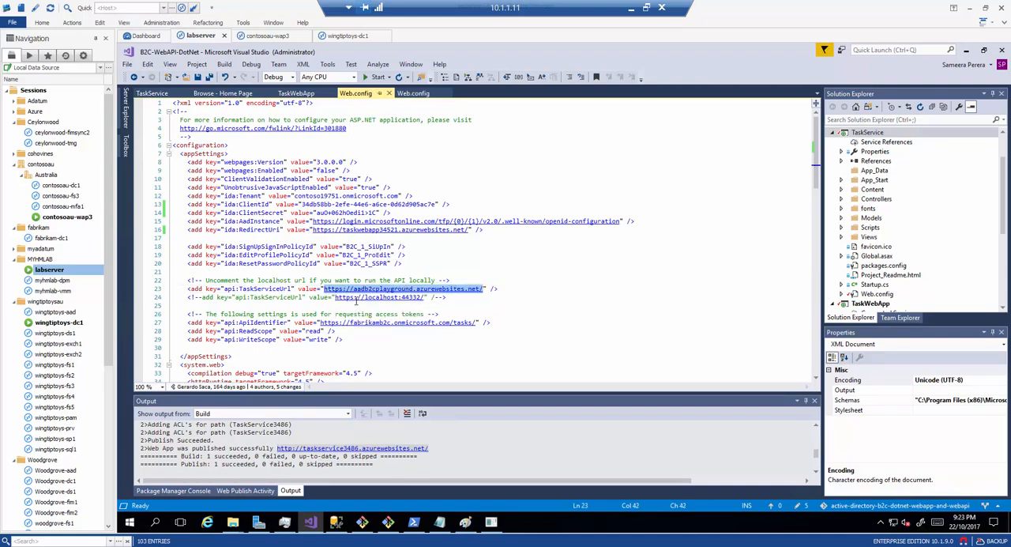
{"action": "type", "text": "http://taskservice3486.azurewebsites.net/"}
{"action": "left_click", "coordinate": [341, 289]}
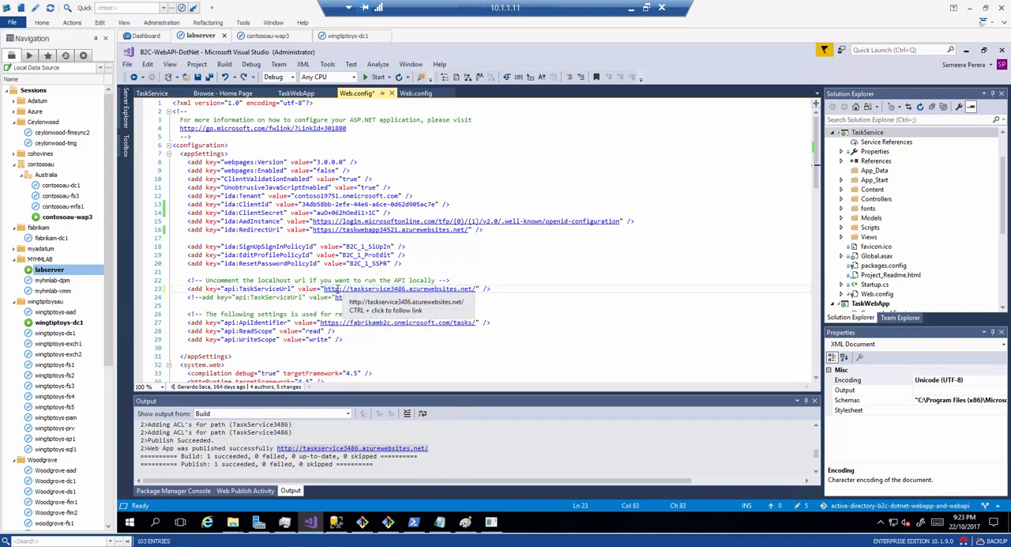
{"action": "type", "text": "s"}
{"action": "type", "text": ":"}
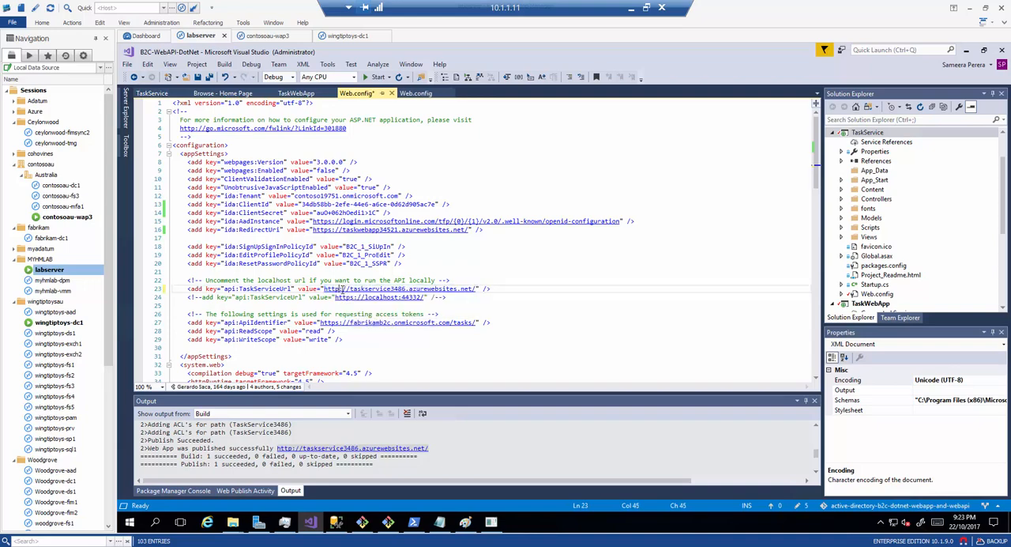
{"action": "left_click", "coordinate": [480, 314]}
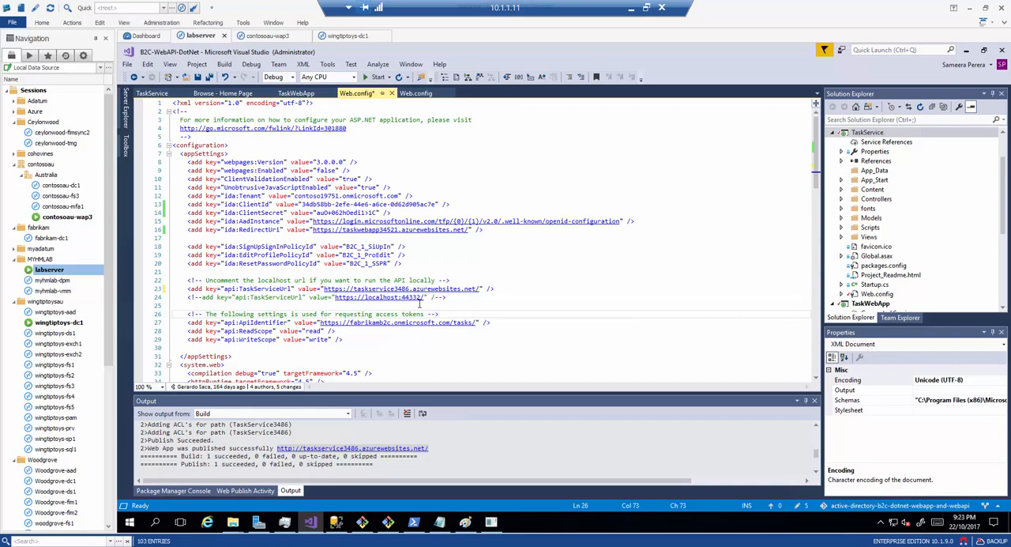
{"action": "scroll", "coordinate": [428, 314], "scroll_direction": "down", "scroll_amount": 1}
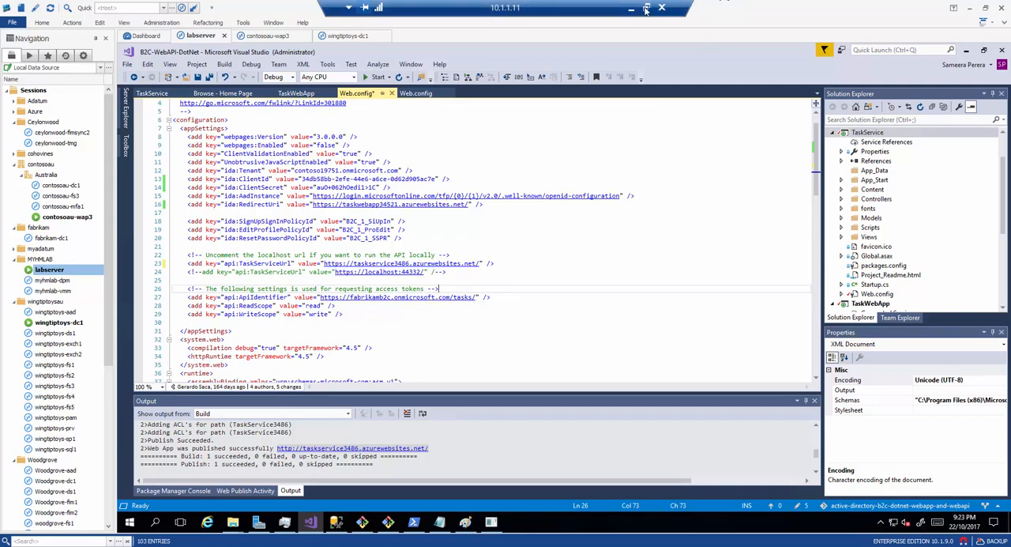
{"action": "key", "text": "alt+Tab"}
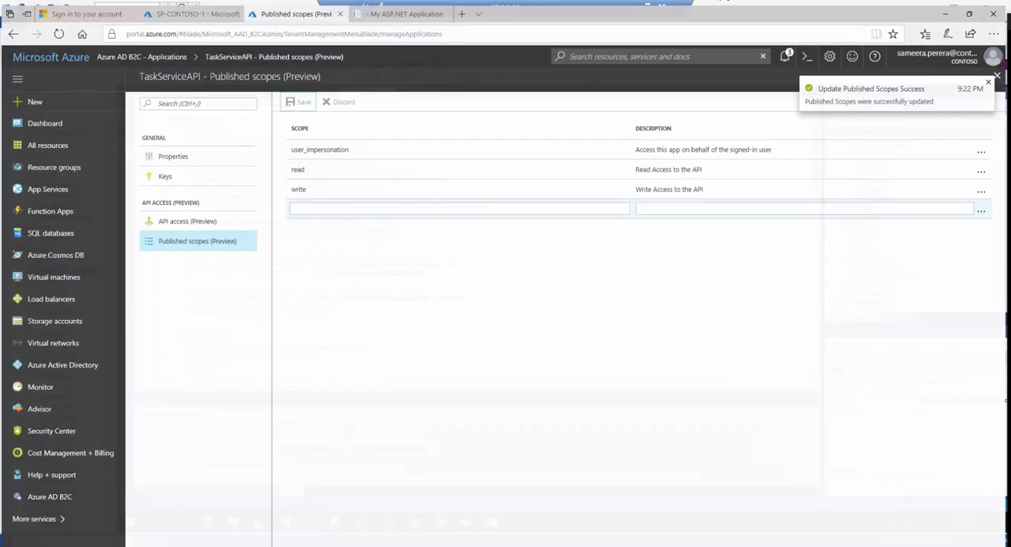
{"action": "left_click", "coordinate": [189, 152]}
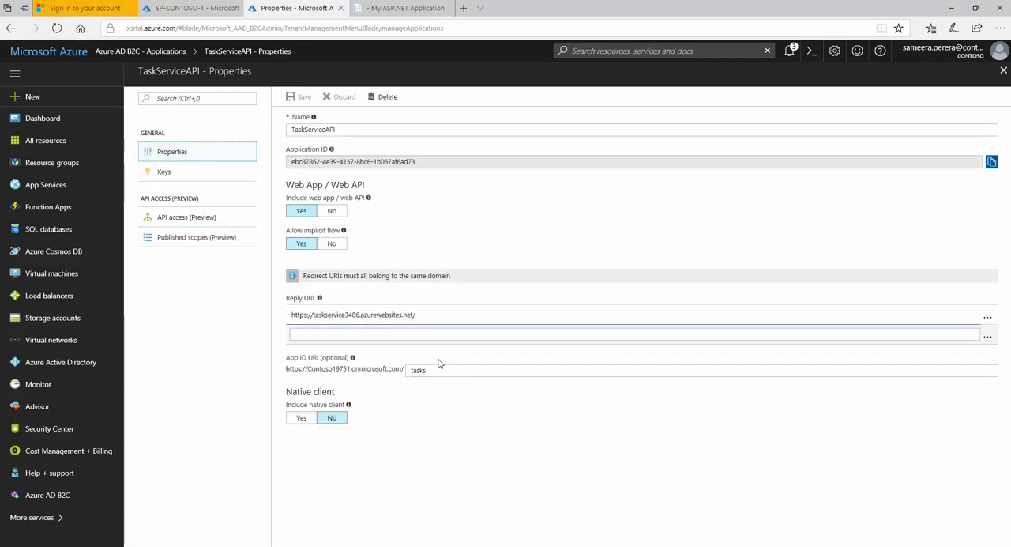
{"action": "left_click", "coordinate": [427, 370]}
{"action": "double_click", "coordinate": [416, 370]}
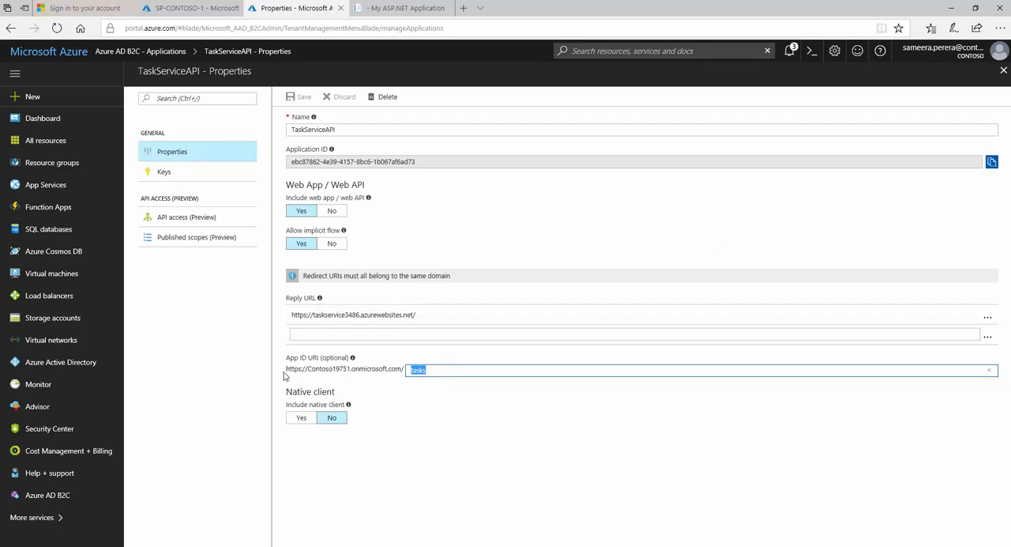
{"action": "left_click_drag", "start_coordinate": [285, 369], "coordinate": [399, 373]}
{"action": "key", "text": "ctrl+c"}
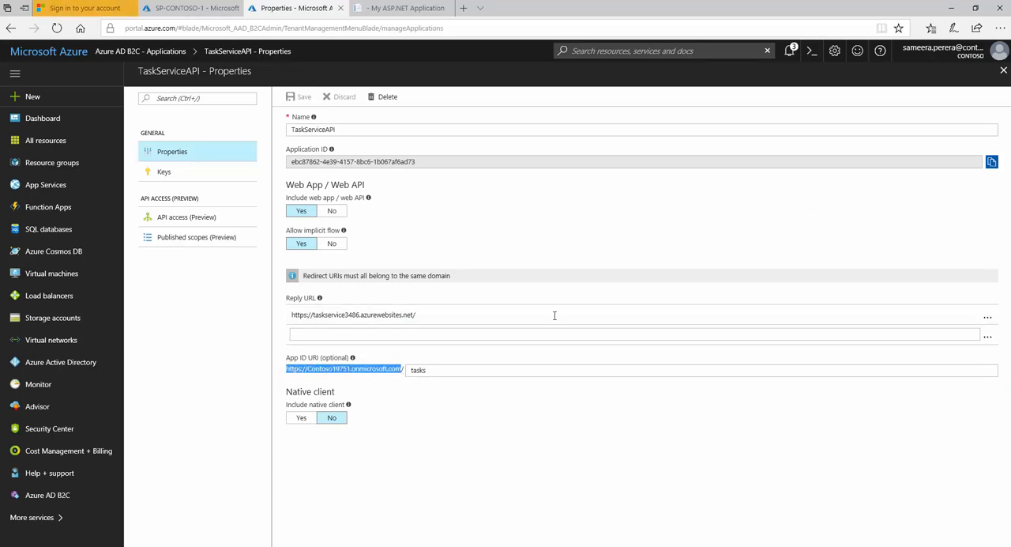
{"action": "left_click", "coordinate": [951, 8]}
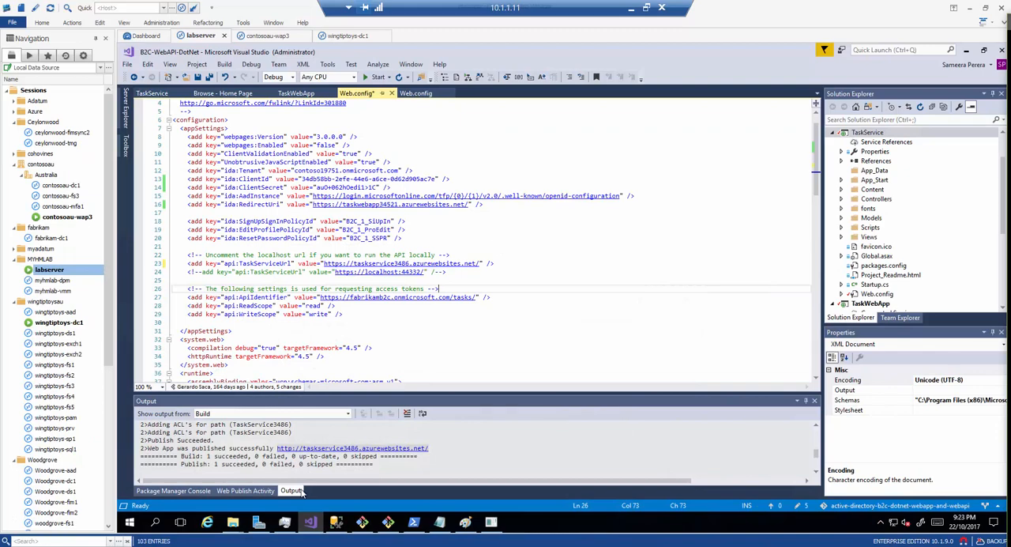
{"action": "left_click", "coordinate": [440, 300]}
{"action": "left_click_drag", "start_coordinate": [450, 297], "coordinate": [321, 297]}
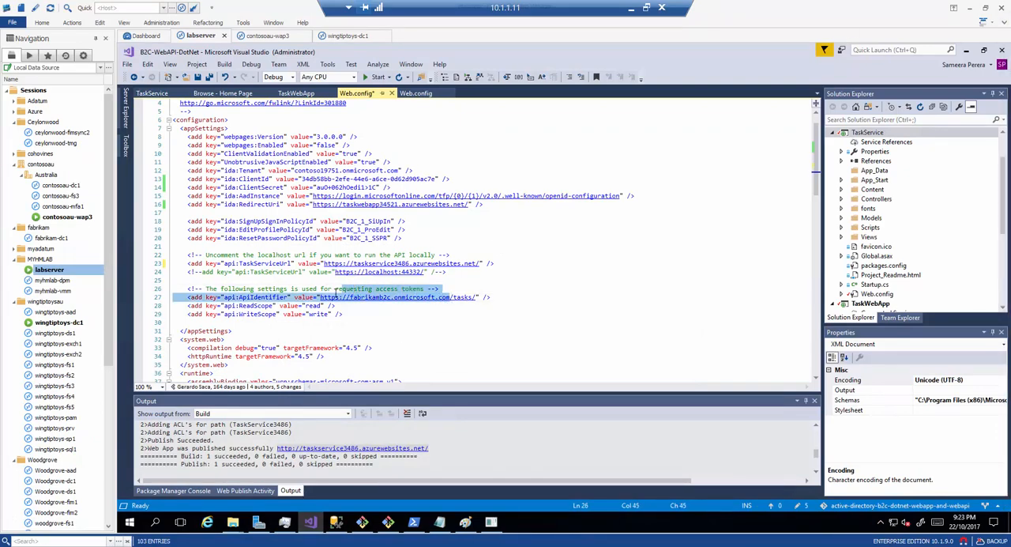
{"action": "key", "text": "ctrl+v"}
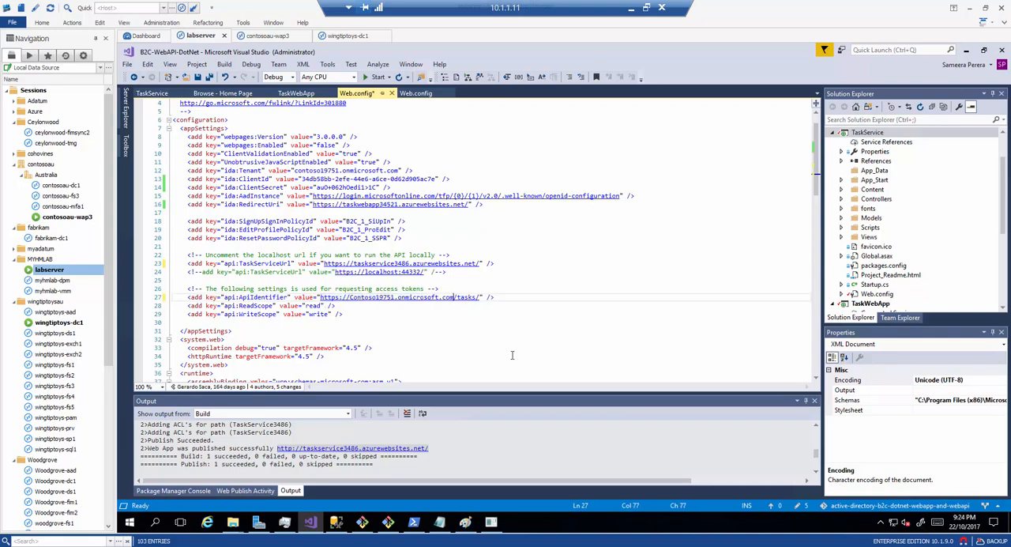
{"action": "left_click", "coordinate": [477, 325]}
{"action": "scroll", "coordinate": [466, 327], "scroll_direction": "down", "scroll_amount": 1}
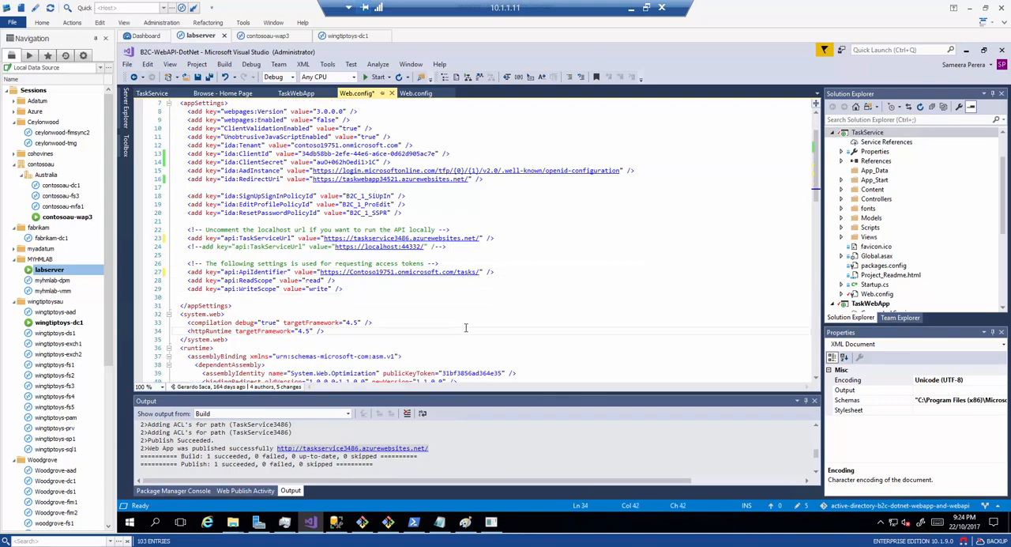
{"action": "scroll", "coordinate": [466, 326], "scroll_direction": "up", "scroll_amount": 2}
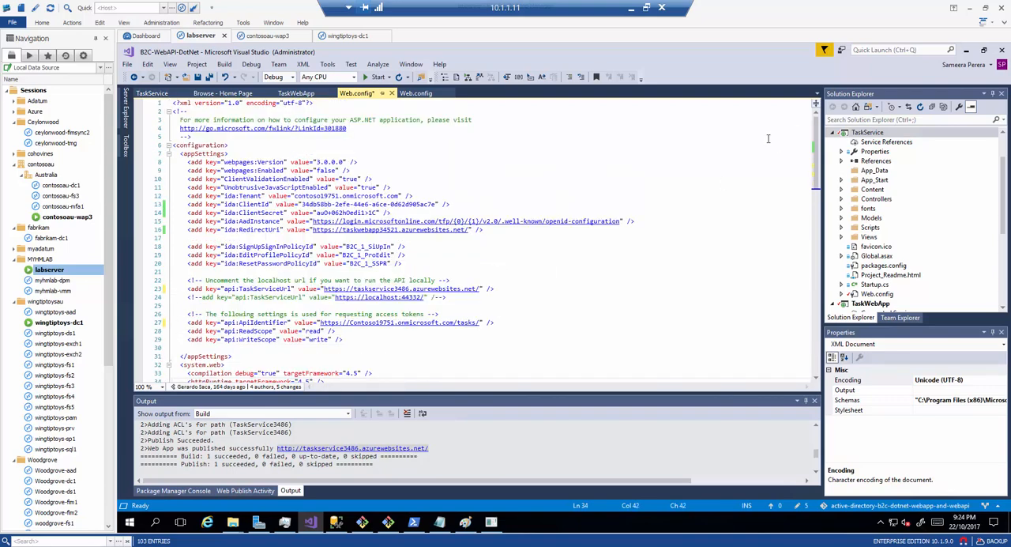
{"action": "key", "text": "ctrl+s"}
{"action": "right_click", "coordinate": [869, 133]}
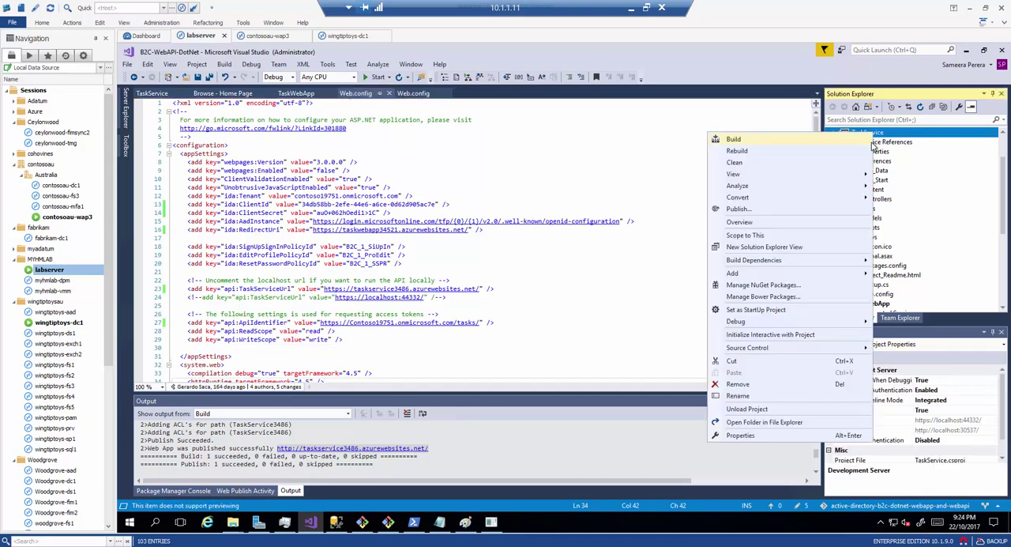
Step: Republish TaskService and reload the deployed TaskWebApp site
{"action": "left_click", "coordinate": [738, 208]}
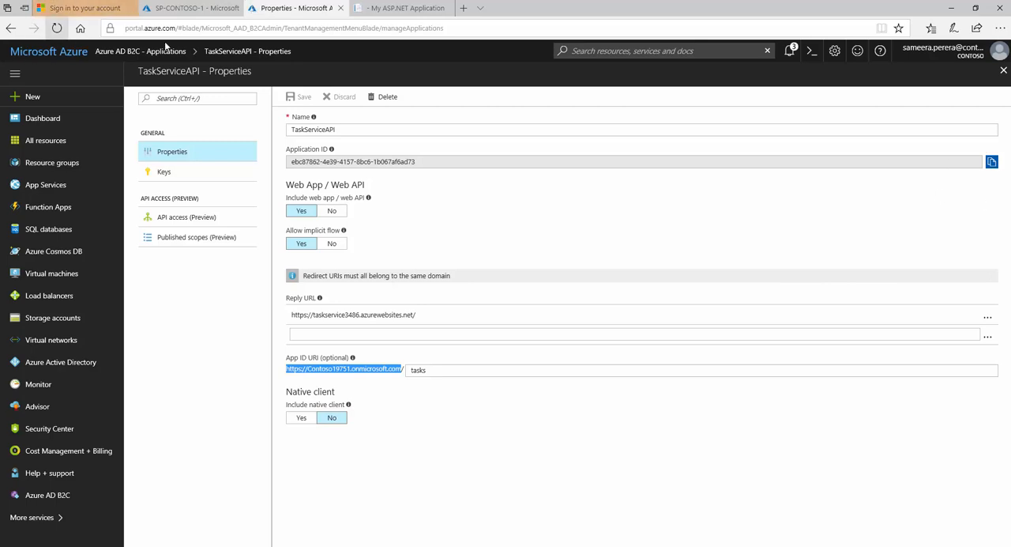
{"action": "left_click", "coordinate": [366, 7]}
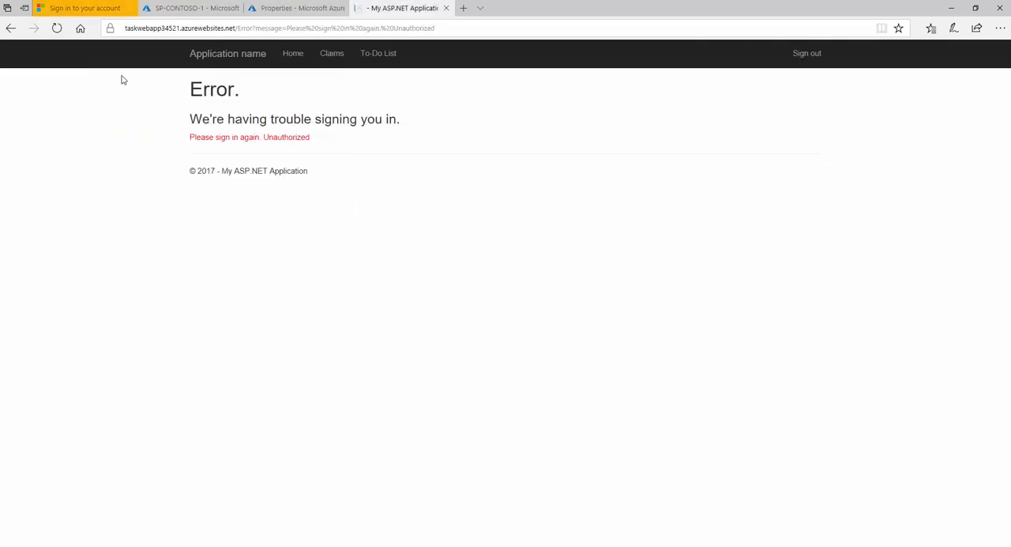
{"action": "left_click", "coordinate": [219, 53]}
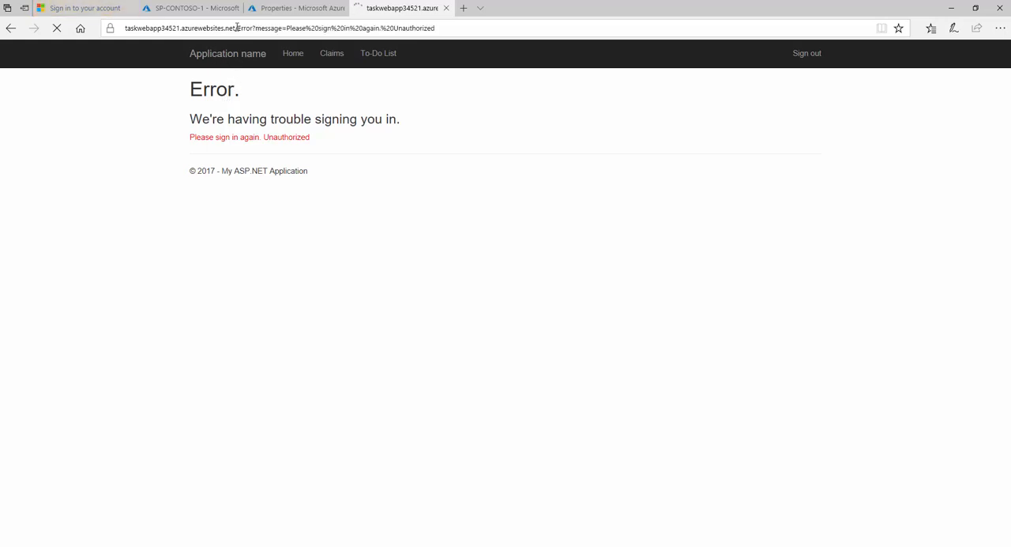
Step: Trim the error path from the address to load the site's home page, then sign out
{"action": "left_click_drag", "start_coordinate": [237, 27], "coordinate": [456, 28]}
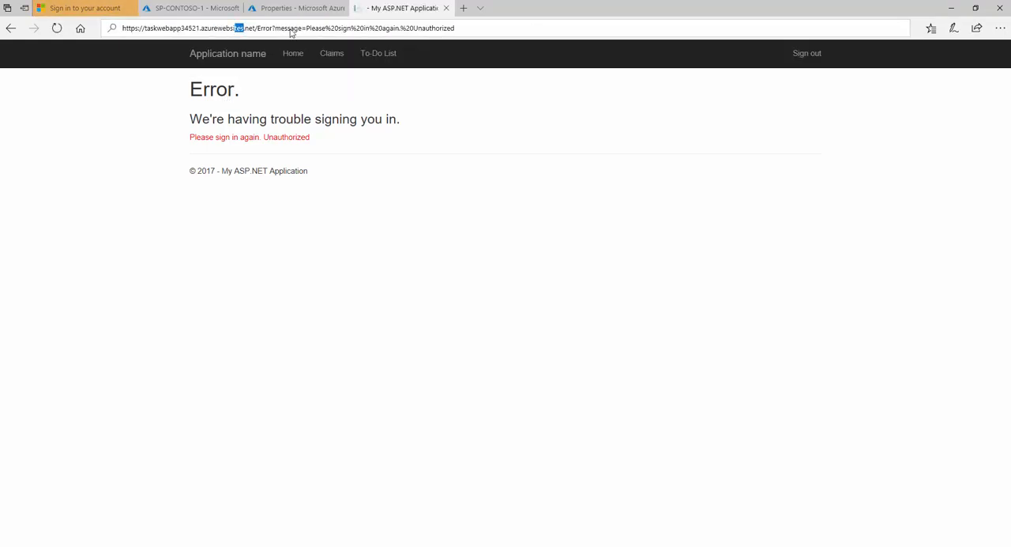
{"action": "left_click_drag", "start_coordinate": [235, 27], "coordinate": [474, 28]}
{"action": "key", "text": "BackSpace"}
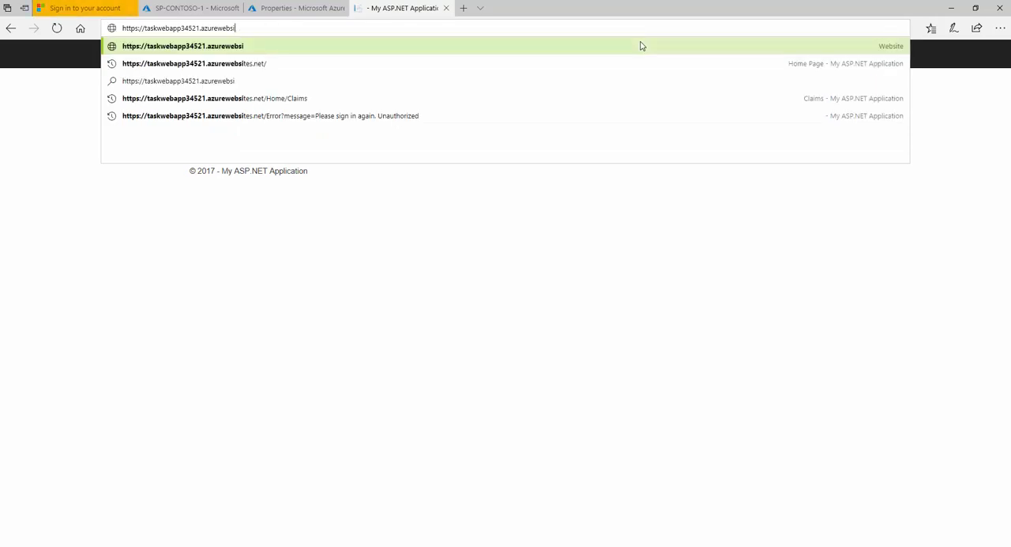
{"action": "key", "text": "Return"}
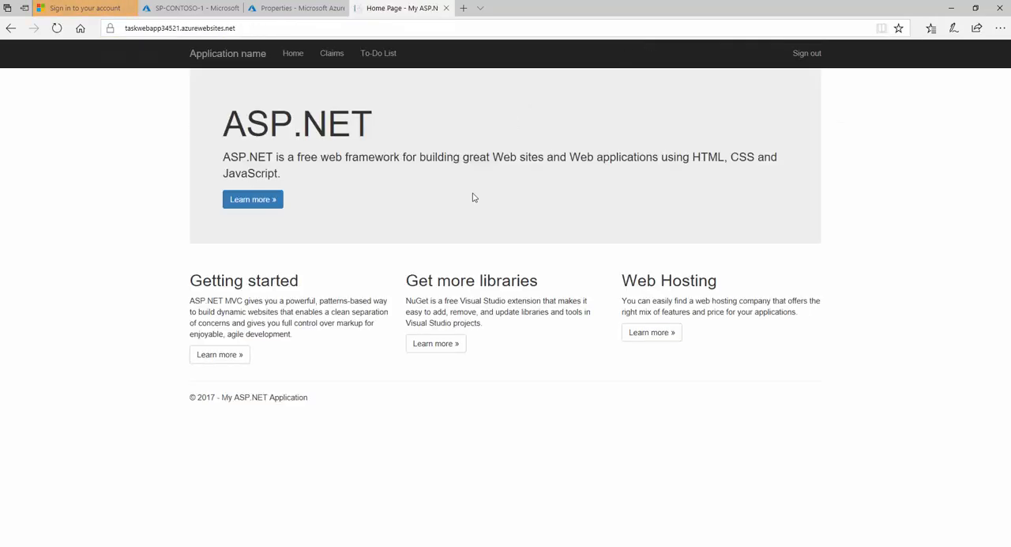
{"action": "left_click", "coordinate": [806, 53]}
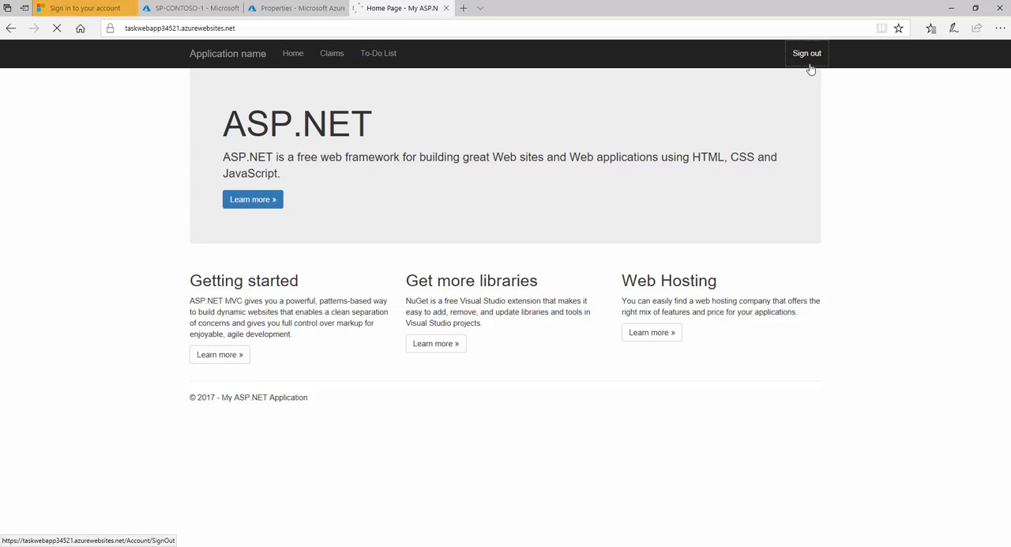
Step: Sign back in through the B2C page with the suggested email and the password
{"action": "left_click", "coordinate": [794, 52]}
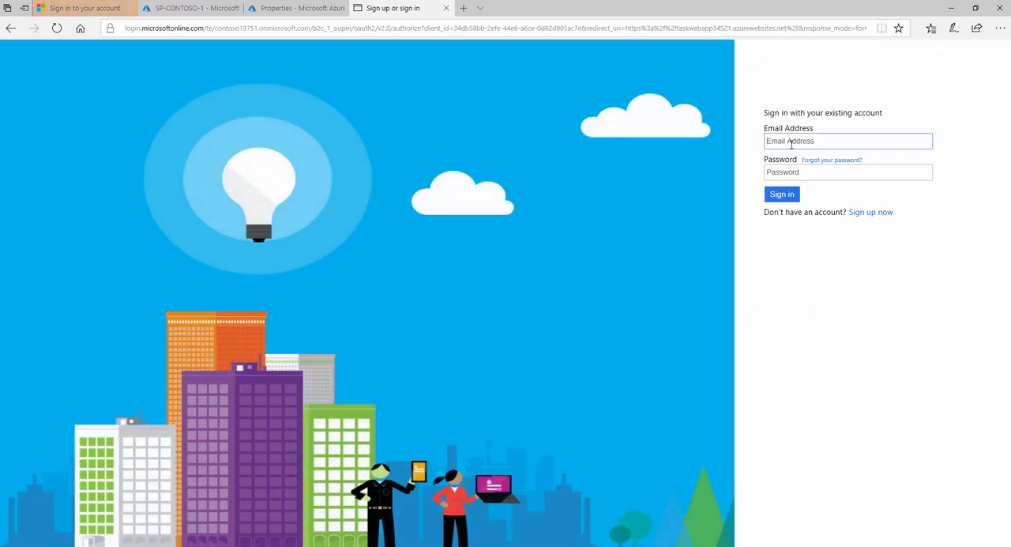
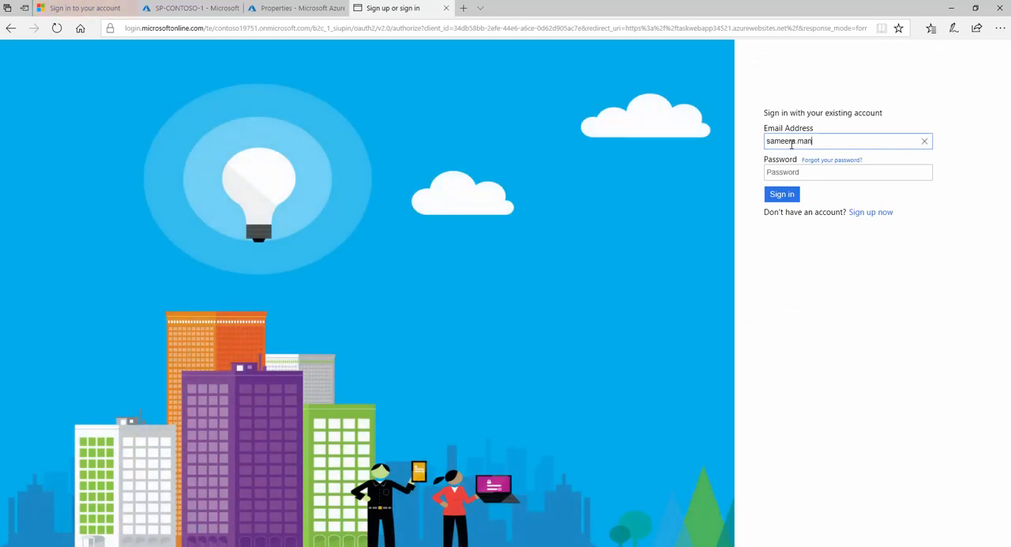
{"action": "key", "text": "Tab"}
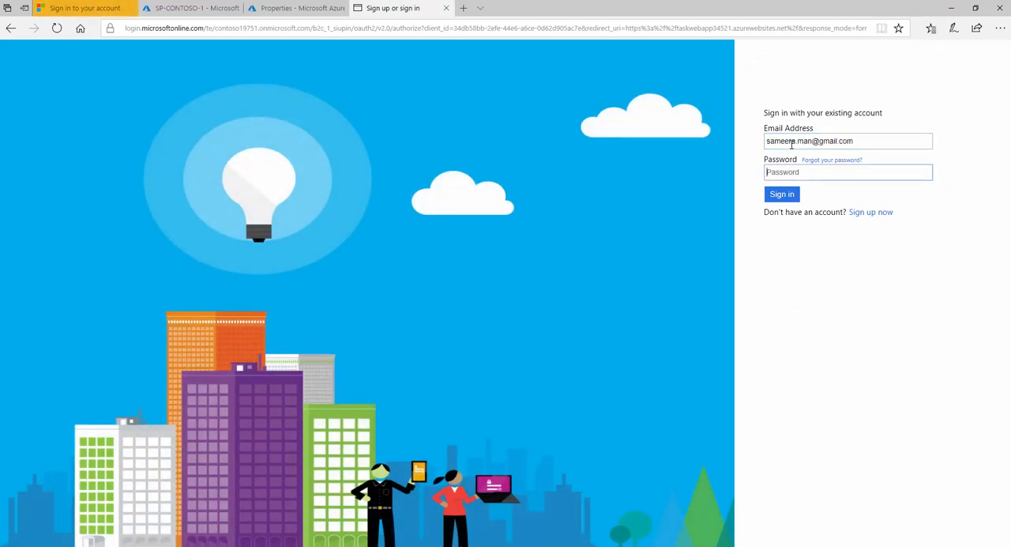
{"action": "type", "text": "*********"}
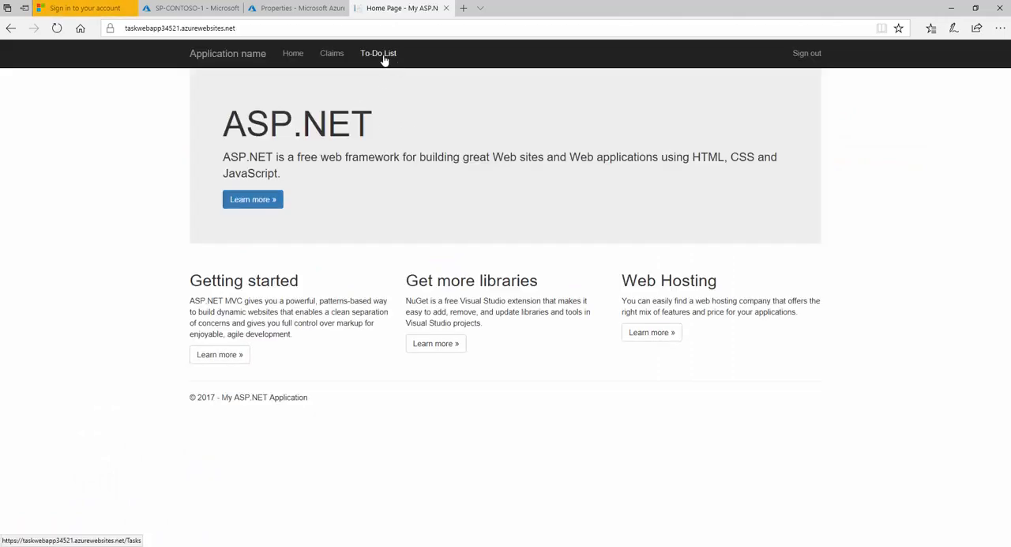
Step: Open the To-Do List, hit the Unauthorized error, and switch to TaskServiceAPI's Azure properties
{"action": "left_click", "coordinate": [380, 53]}
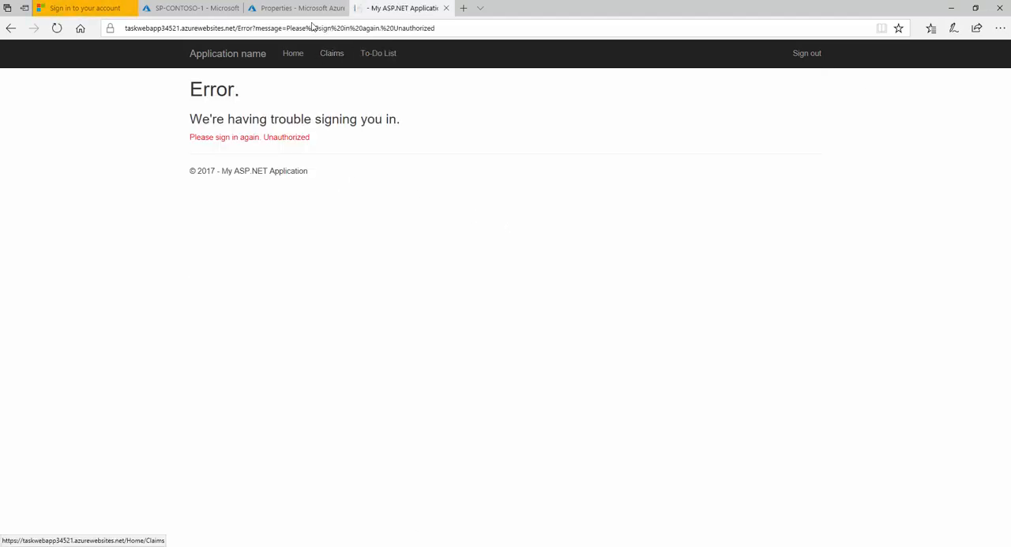
{"action": "left_click", "coordinate": [292, 8]}
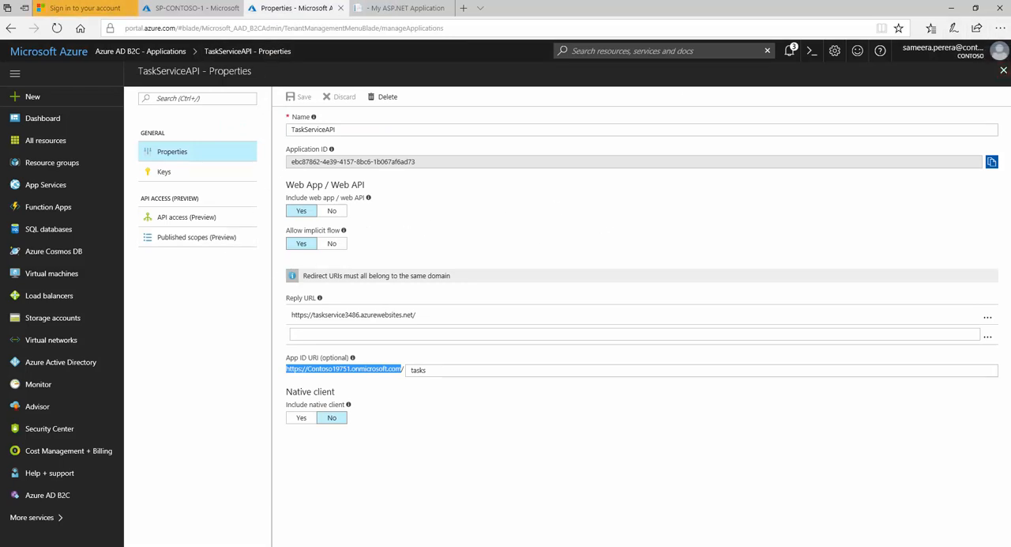
Step: Grant TaskApp API access to TaskServiceAPI with all three scopes and return to the web app tab
{"action": "left_click", "coordinate": [1004, 72]}
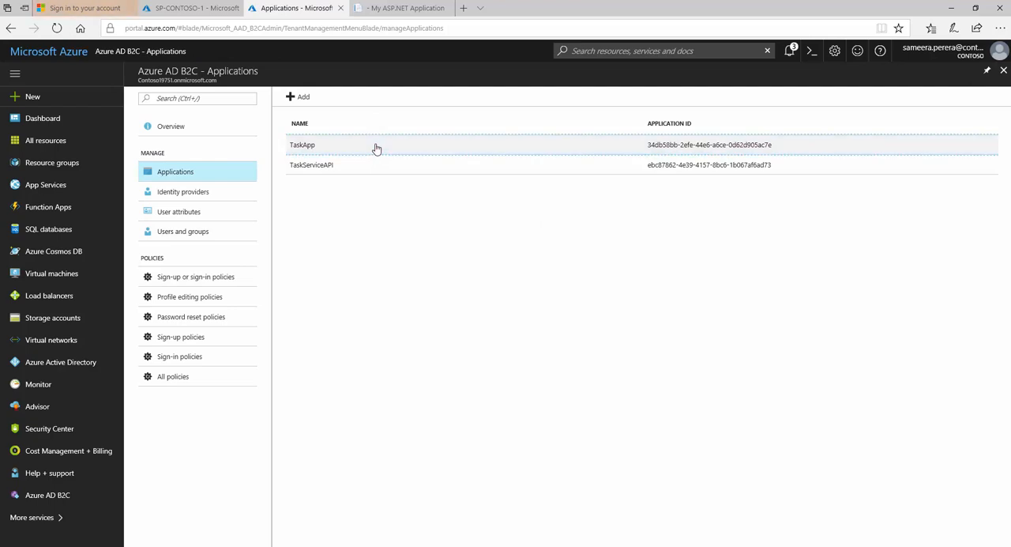
{"action": "left_click", "coordinate": [376, 146]}
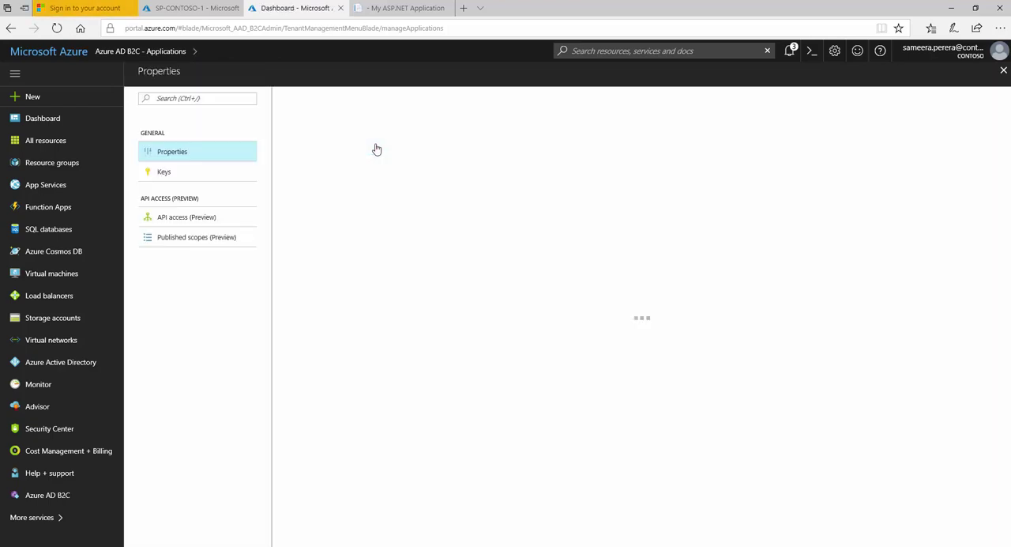
{"action": "left_click", "coordinate": [180, 218]}
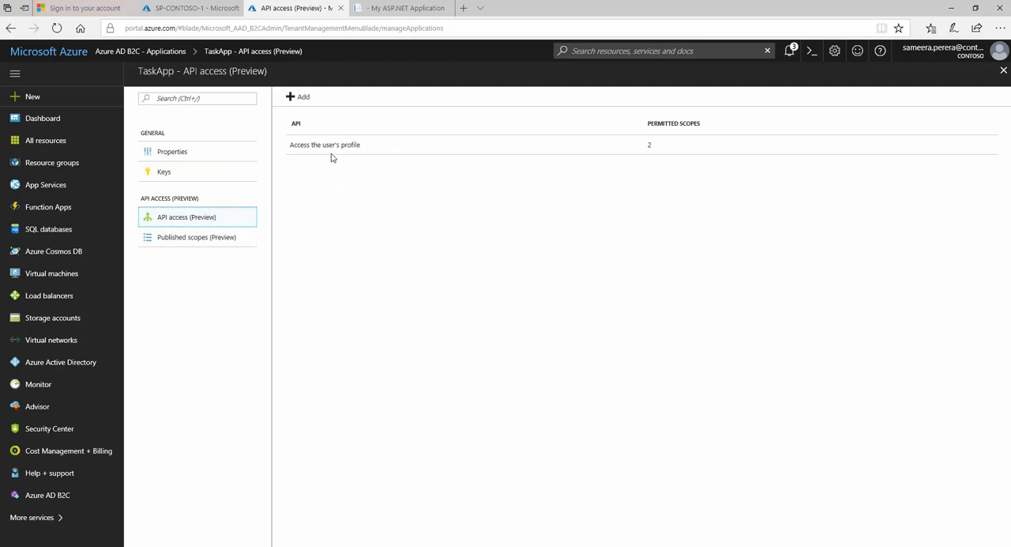
{"action": "left_click", "coordinate": [297, 97]}
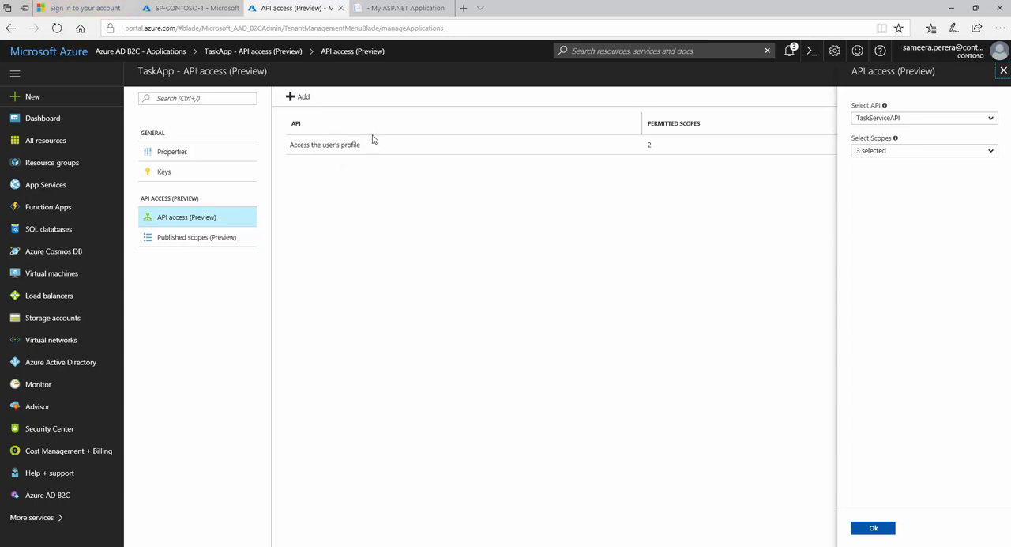
{"action": "left_click", "coordinate": [921, 118]}
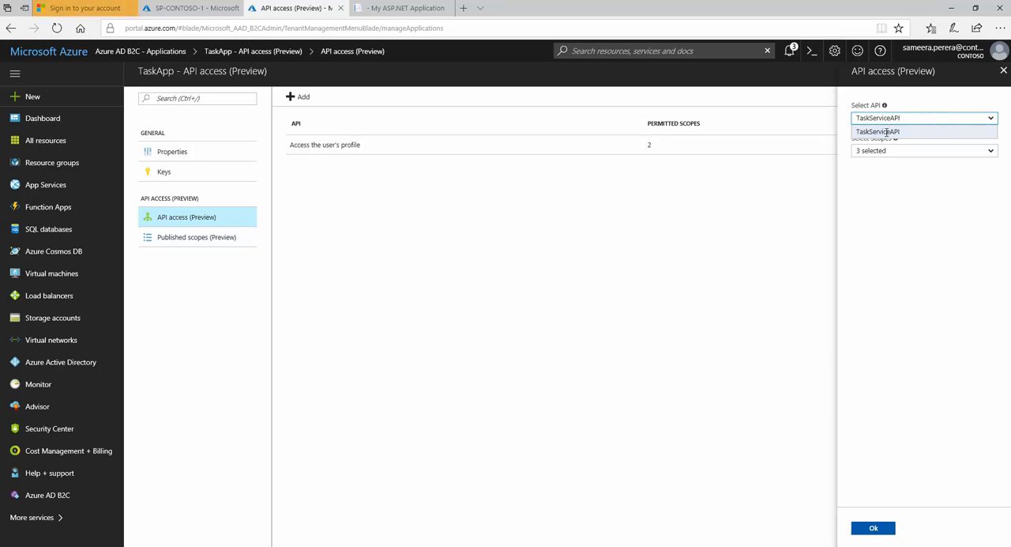
{"action": "left_click", "coordinate": [887, 131]}
{"action": "left_click", "coordinate": [891, 154]}
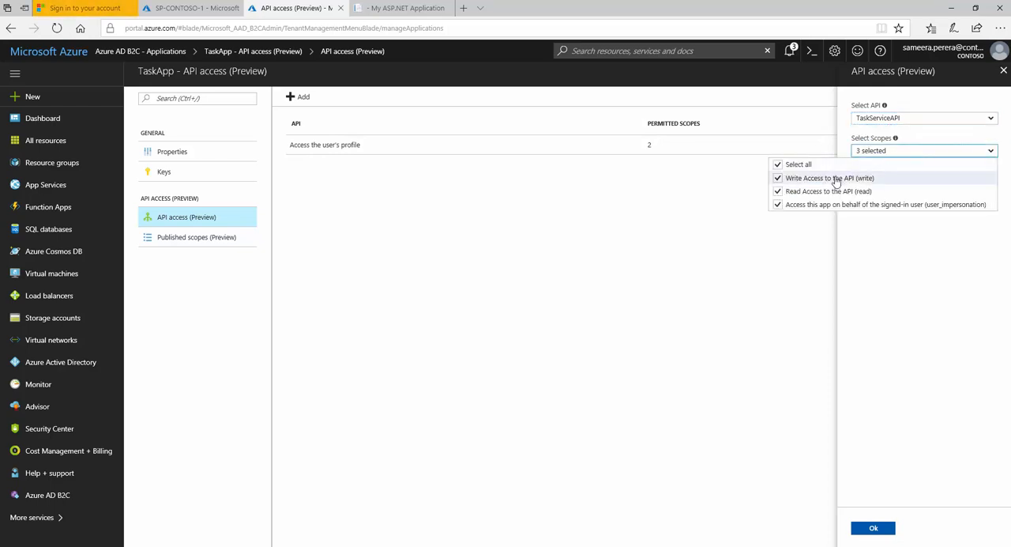
{"action": "left_click", "coordinate": [850, 423]}
{"action": "left_click", "coordinate": [873, 528]}
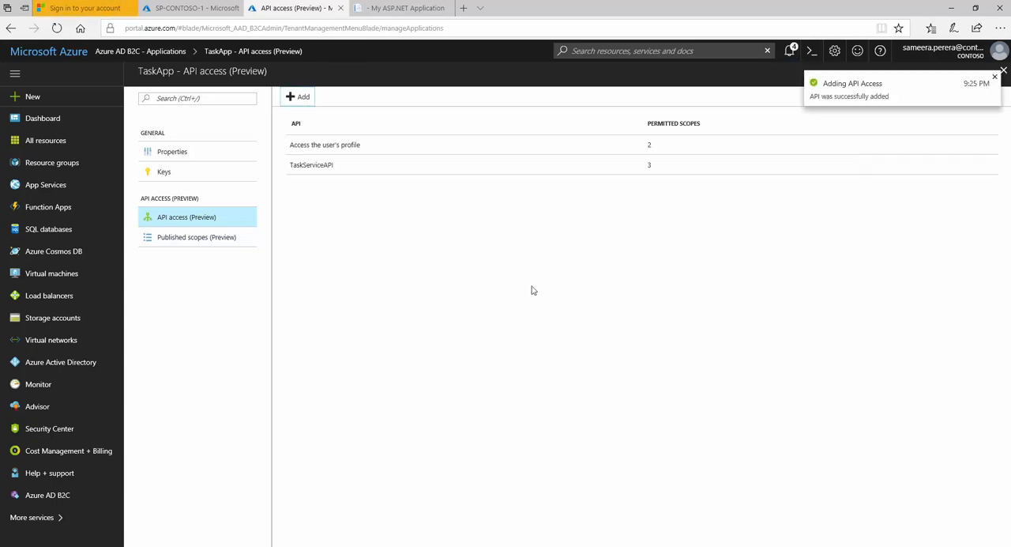
{"action": "left_click", "coordinate": [411, 8]}
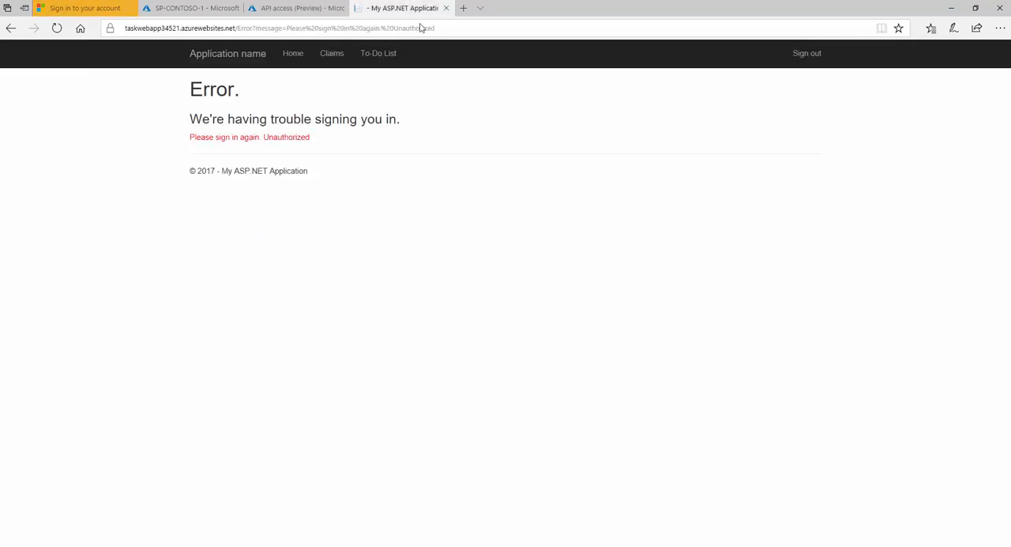
Step: Open the To-Do List from the home page and add Apple and Oranges, ready for a third item
{"action": "left_click", "coordinate": [228, 53]}
{"action": "left_click", "coordinate": [392, 58]}
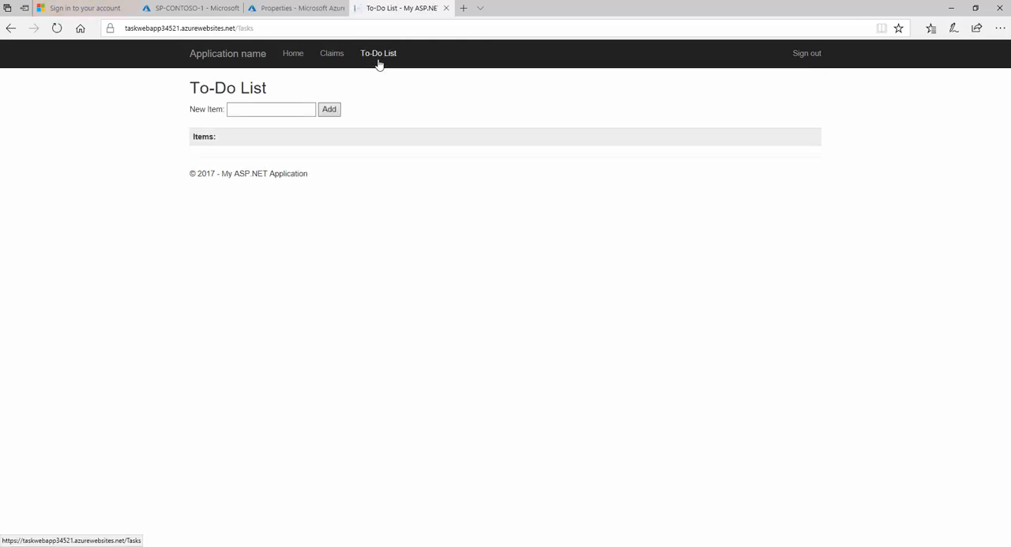
{"action": "left_click", "coordinate": [299, 112]}
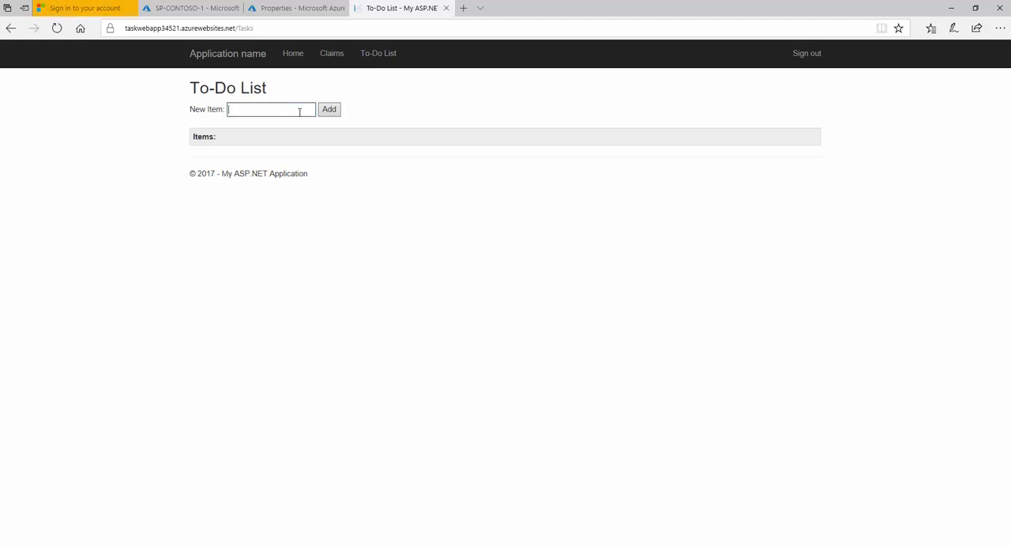
{"action": "type", "text": "Apple"}
{"action": "key", "text": "Return"}
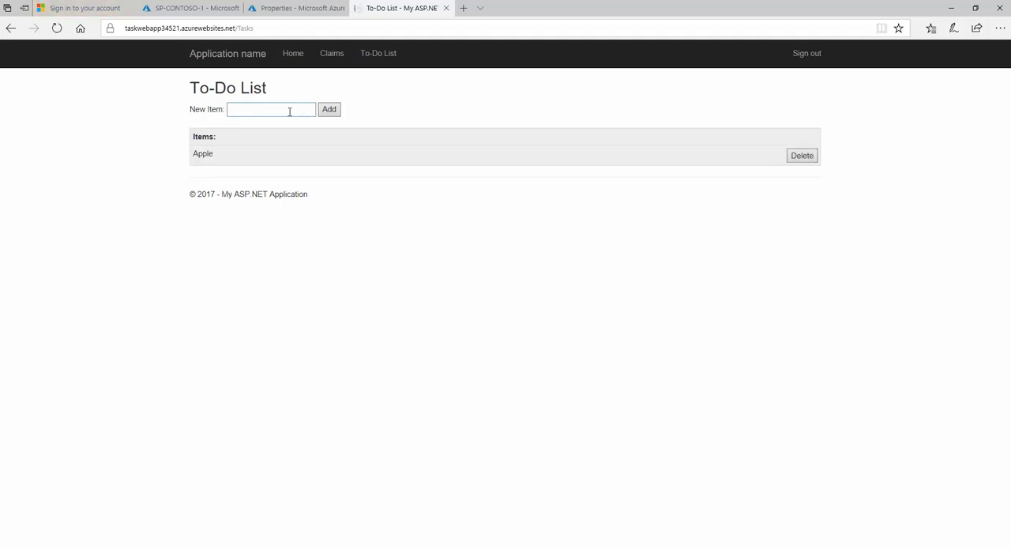
{"action": "left_click", "coordinate": [289, 111]}
{"action": "type", "text": "Oranges"}
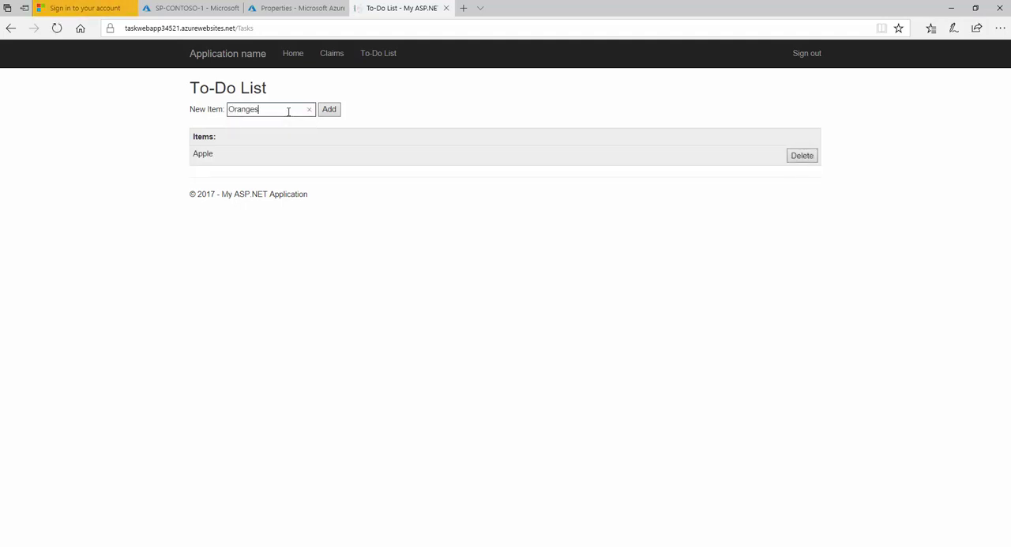
{"action": "key", "text": "Return"}
{"action": "left_click", "coordinate": [289, 111]}
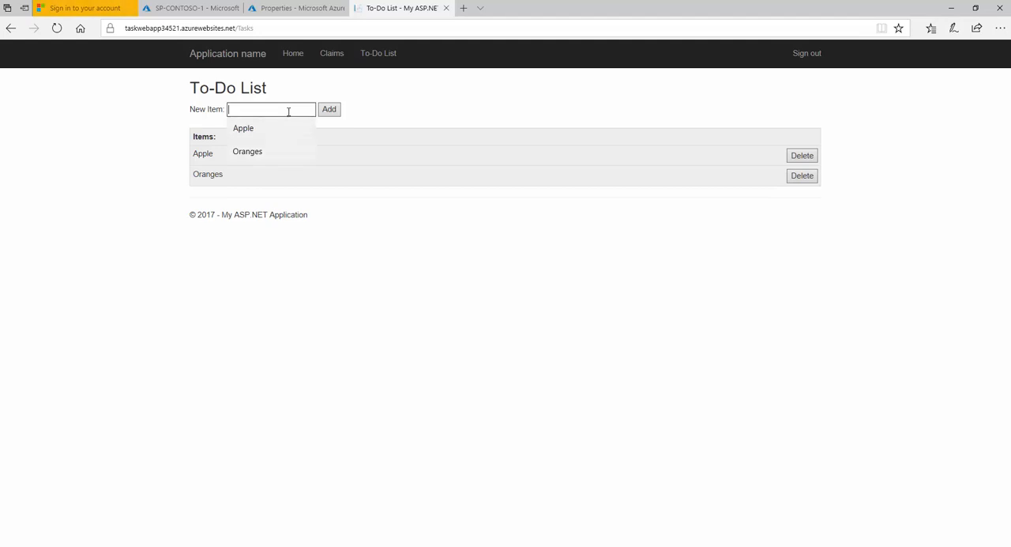
{"action": "type", "text": "Mango"}
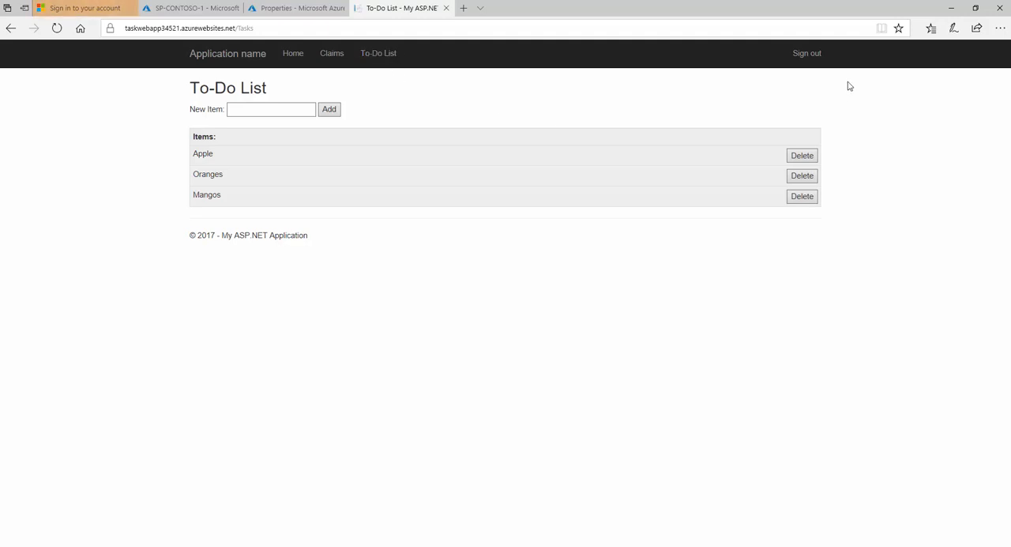
Step: Sign out of TaskWebApp and sign back in with the suggested email and password
{"action": "left_click", "coordinate": [807, 53]}
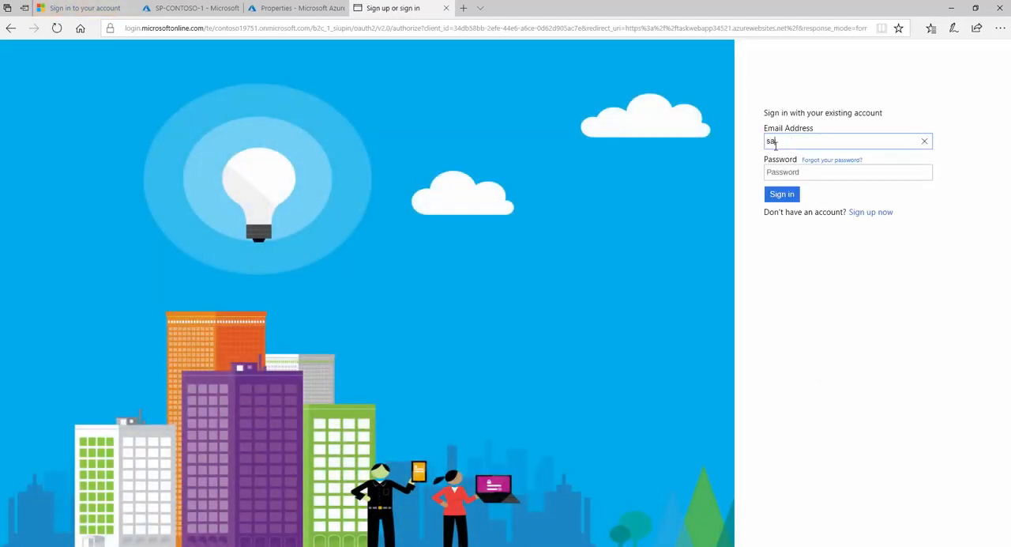
{"action": "type", "text": "@gmail.com"}
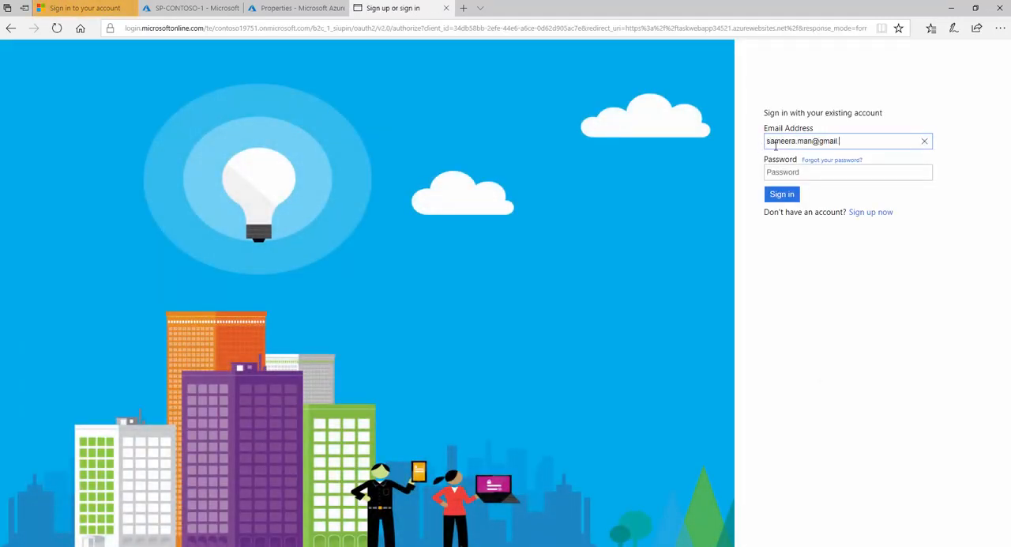
{"action": "key", "text": "Tab"}
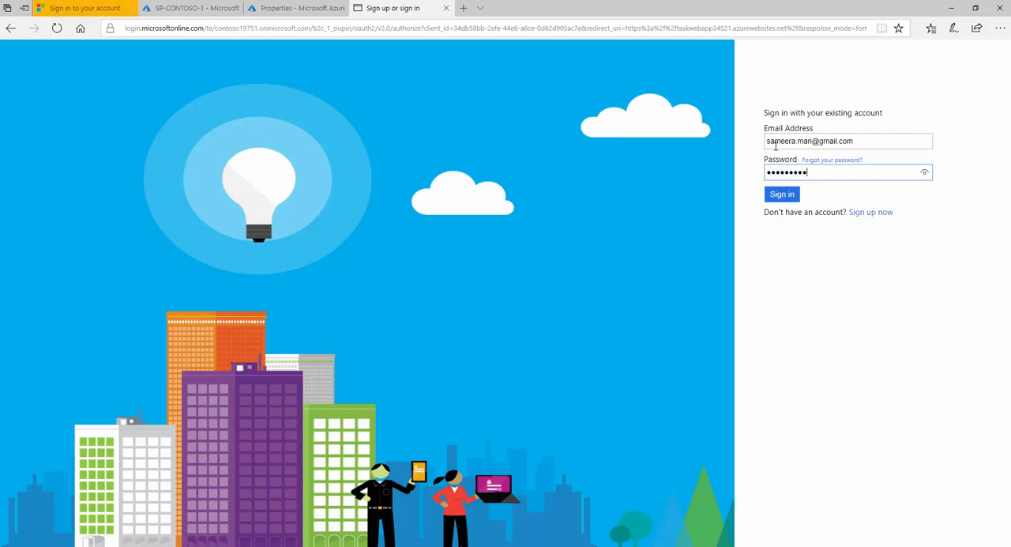
{"action": "key", "text": "Return"}
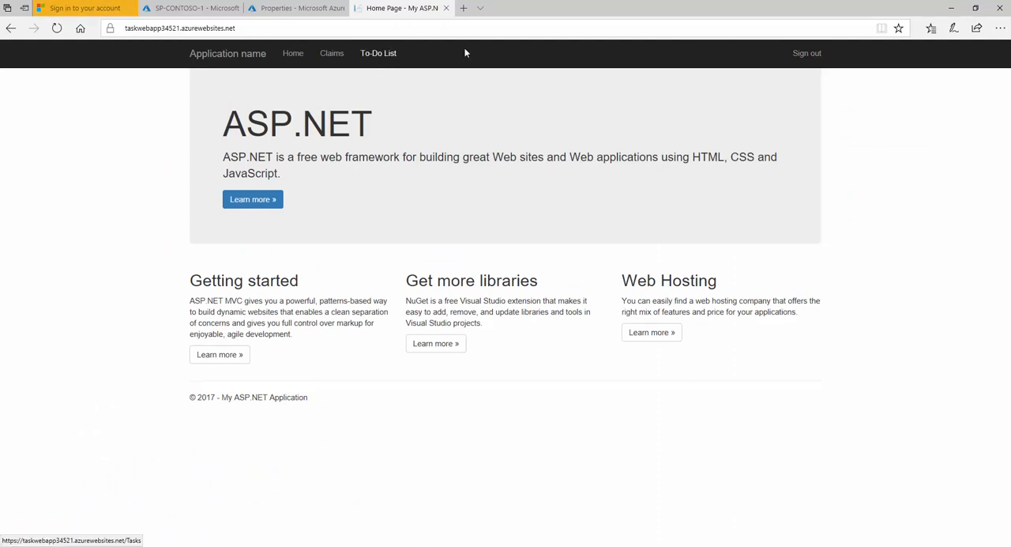
Step: Confirm Apple, Oranges and Mangos persist, review the aud and nonce claims, then return to To-Do List
{"action": "left_click", "coordinate": [378, 53]}
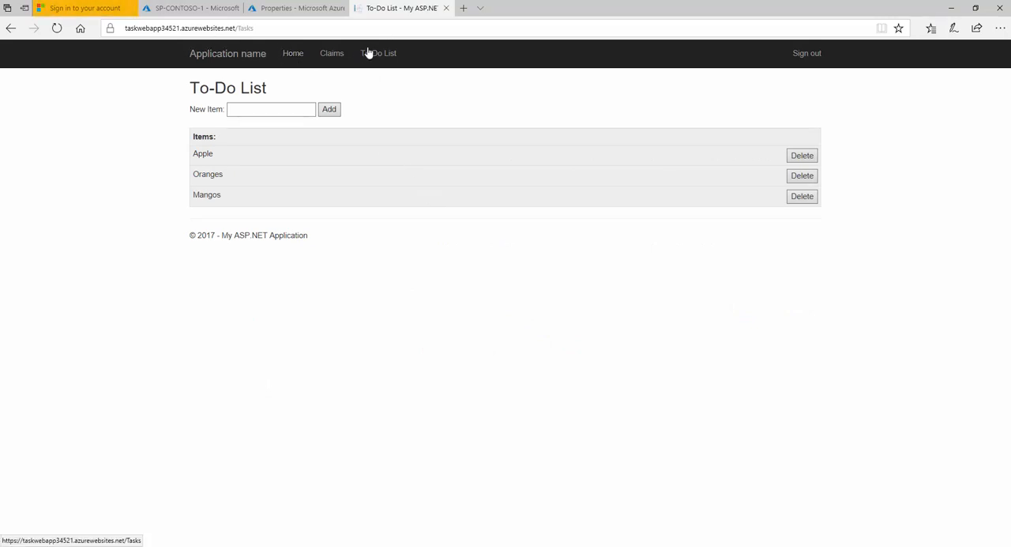
{"action": "left_click", "coordinate": [332, 53]}
{"action": "left_click_drag", "start_coordinate": [522, 193], "coordinate": [597, 314]}
{"action": "left_click", "coordinate": [601, 324]}
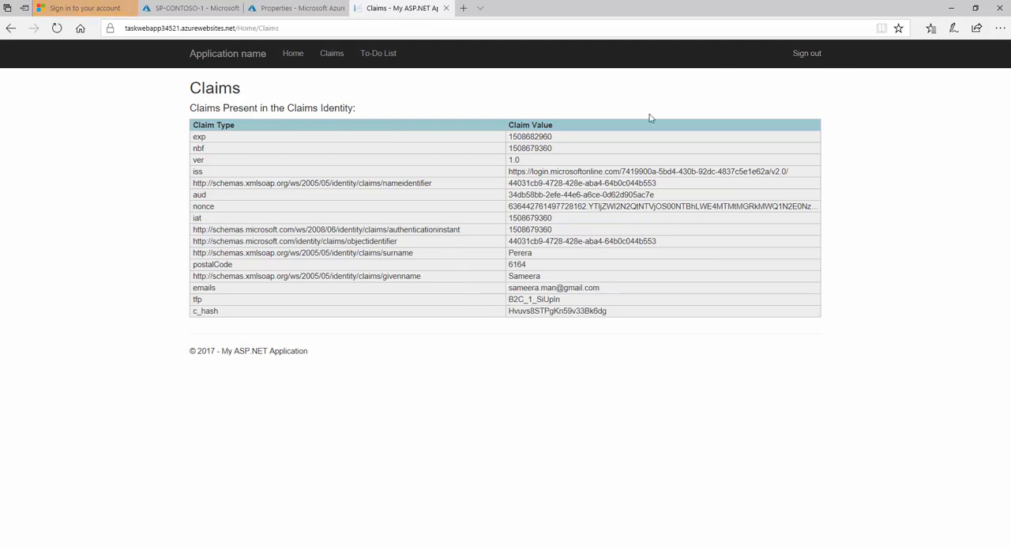
{"action": "left_click", "coordinate": [378, 53]}
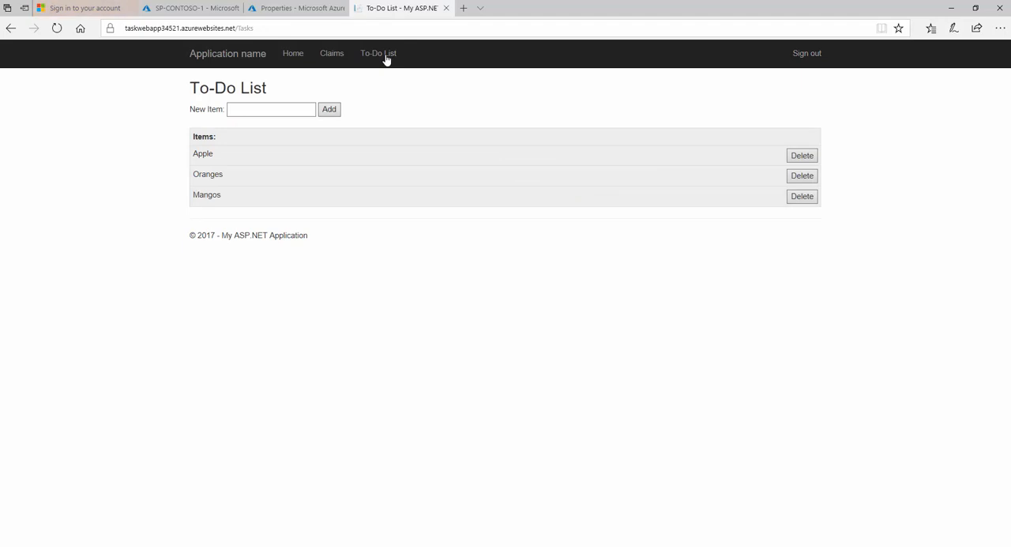